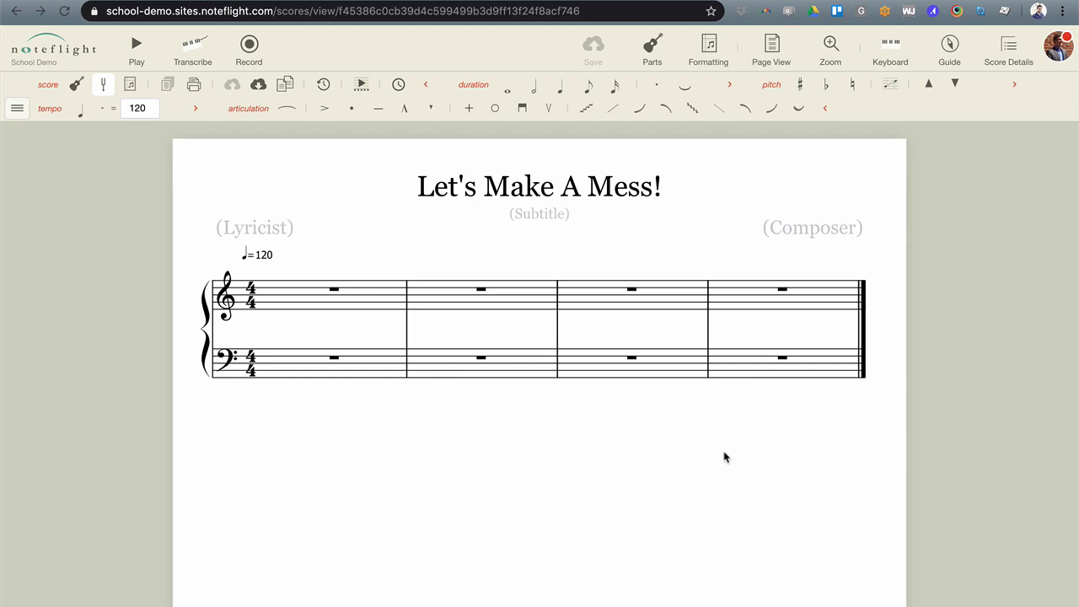
- Examine the notation command categories, including the score, rhythm, pitch and text options
{"action": "left_click", "coordinate": [17, 110]}
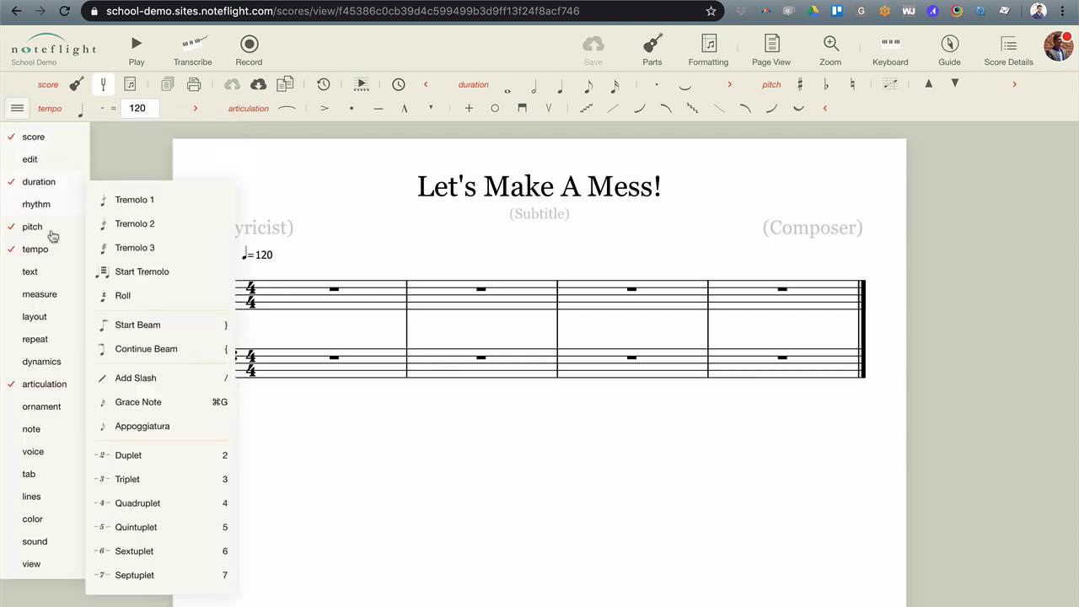
{"action": "mouse_move", "coordinate": [41, 527]}
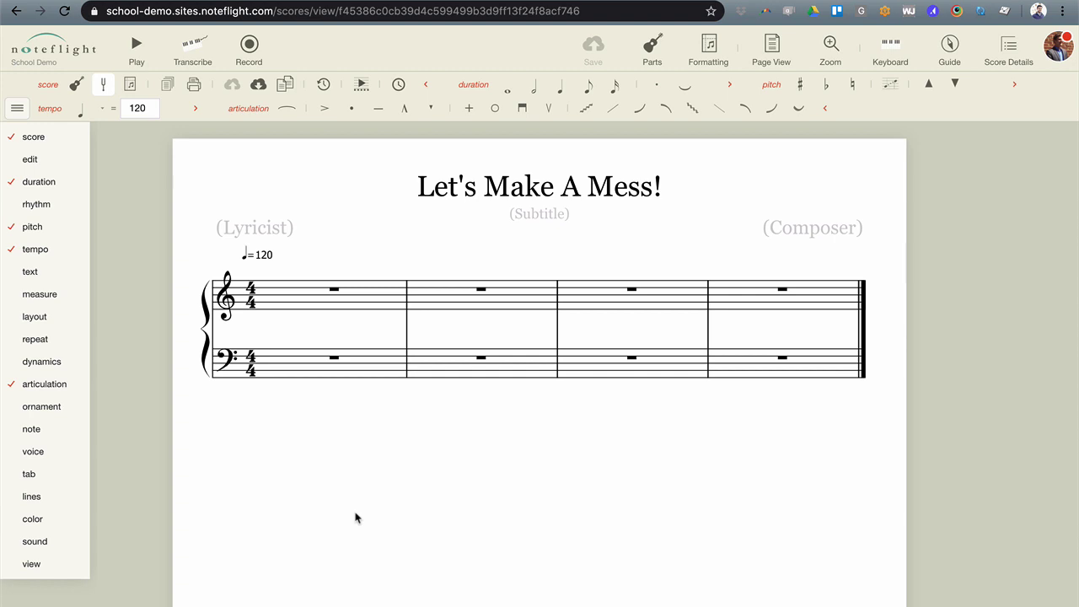
{"action": "left_click", "coordinate": [17, 109]}
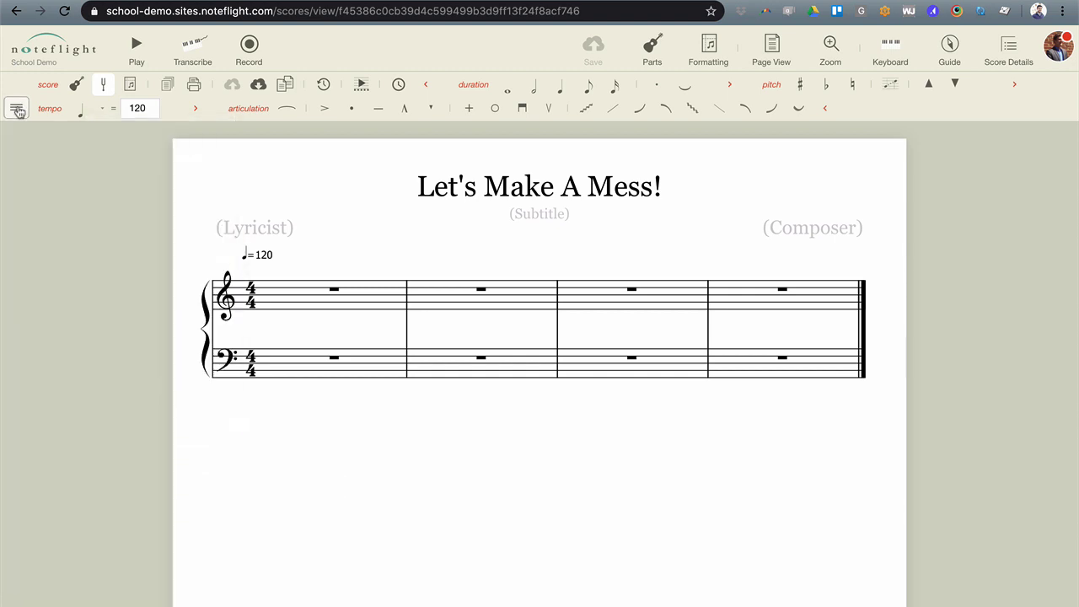
{"action": "left_click", "coordinate": [17, 110]}
{"action": "mouse_move", "coordinate": [30, 135]}
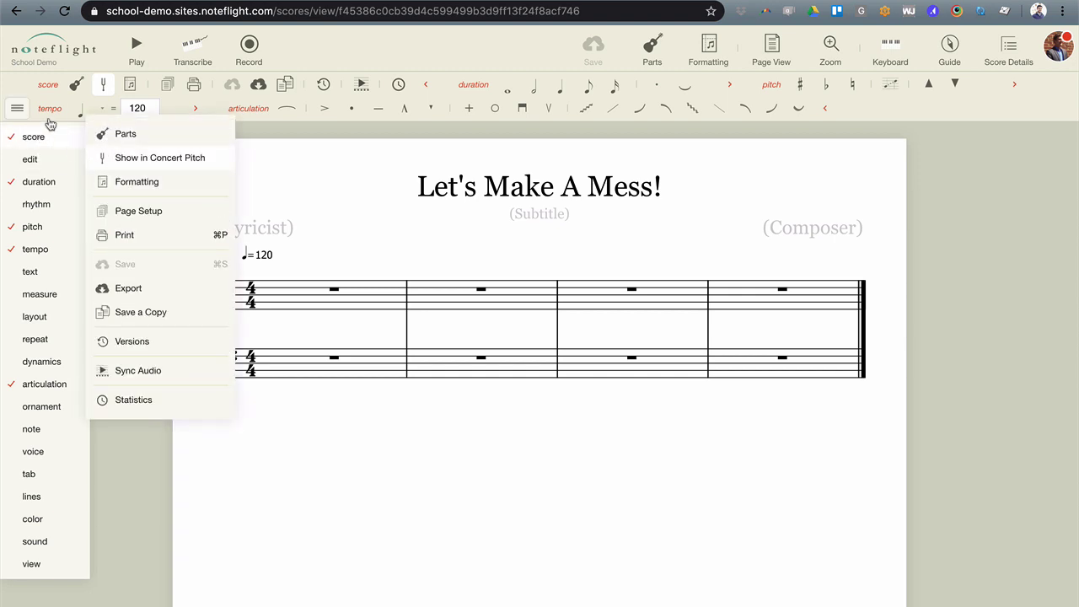
{"action": "mouse_move", "coordinate": [41, 203]}
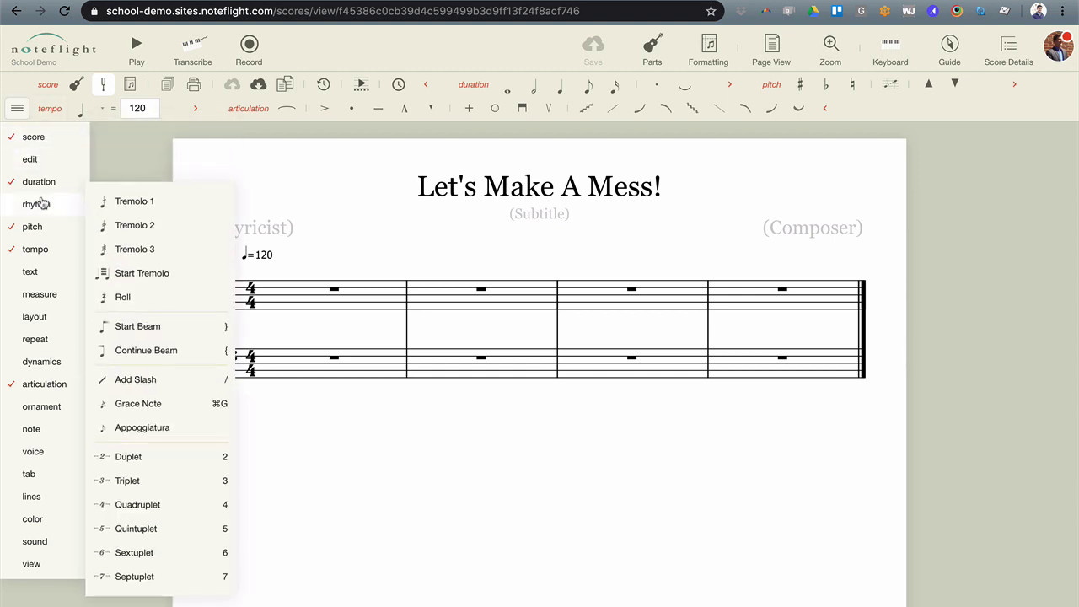
{"action": "mouse_move", "coordinate": [47, 233]}
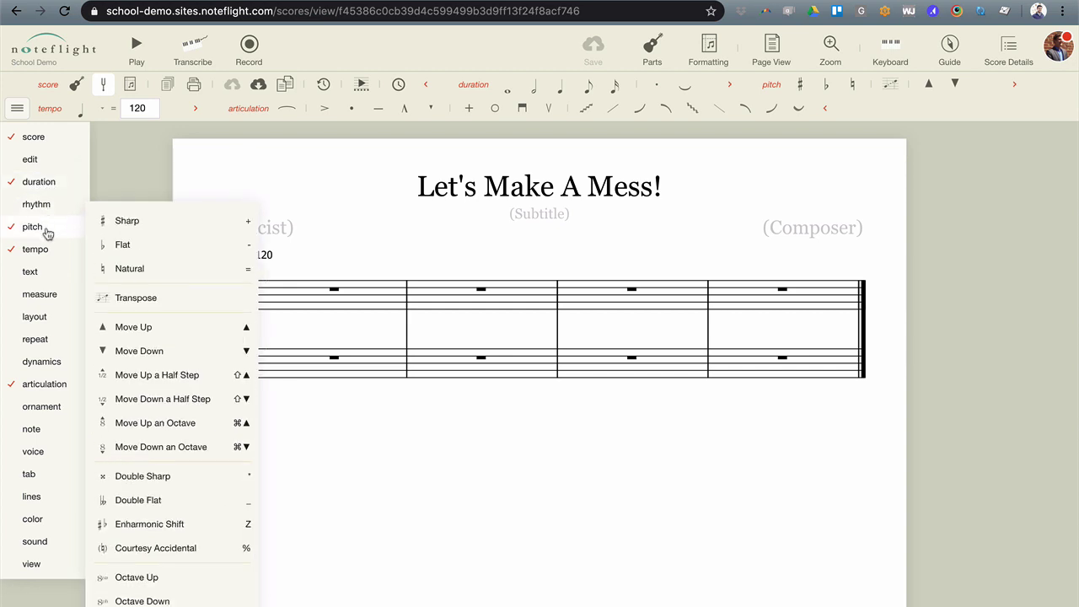
{"action": "mouse_move", "coordinate": [38, 273]}
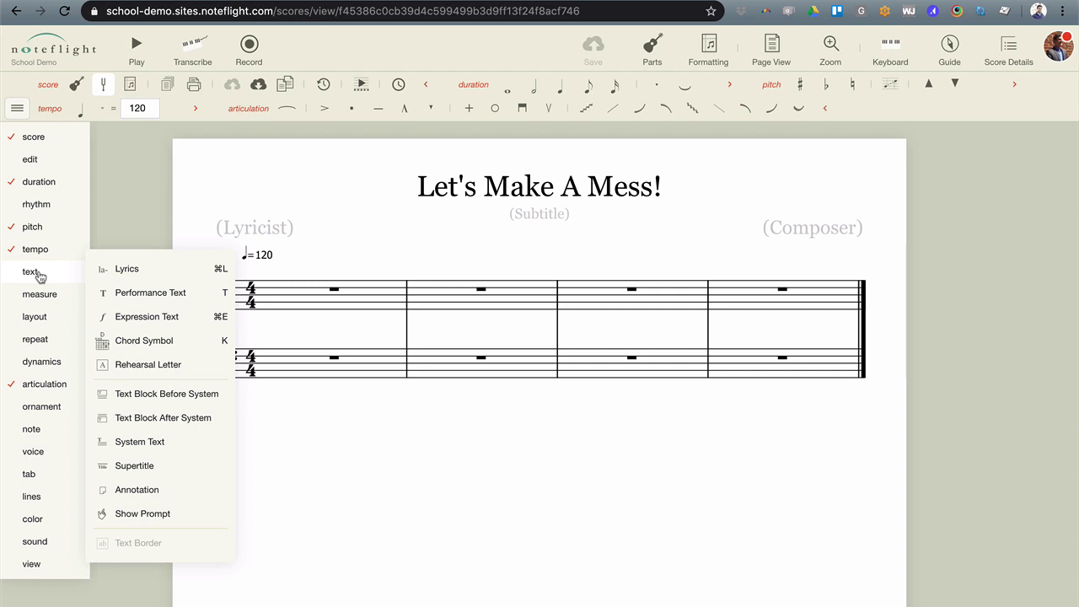
- Enter quarter notes G, A and B at the start of treble measure 1
{"action": "left_click", "coordinate": [278, 291]}
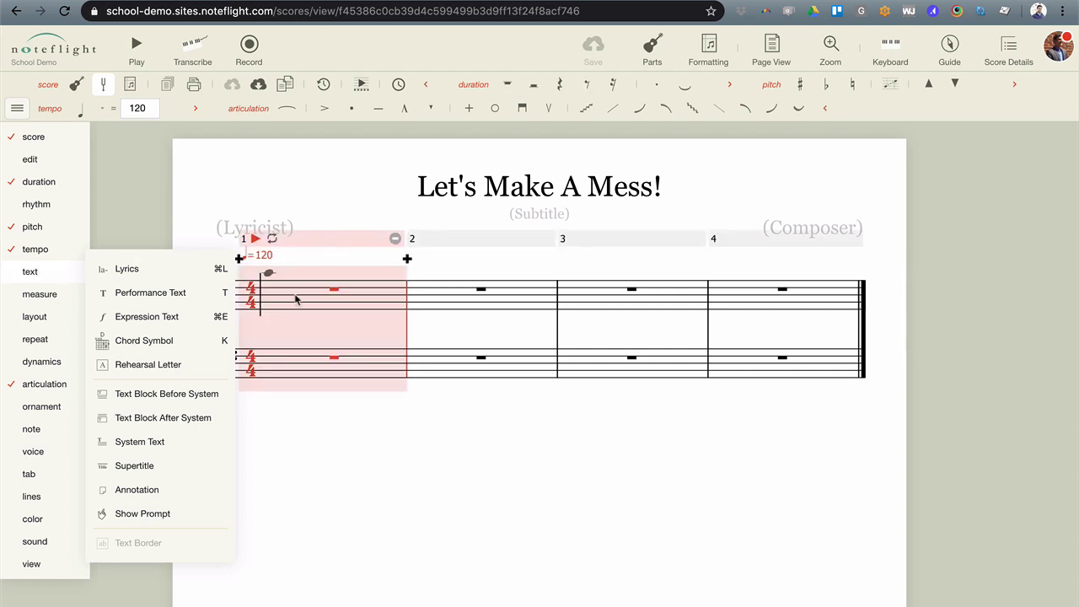
{"action": "left_click", "coordinate": [270, 301]}
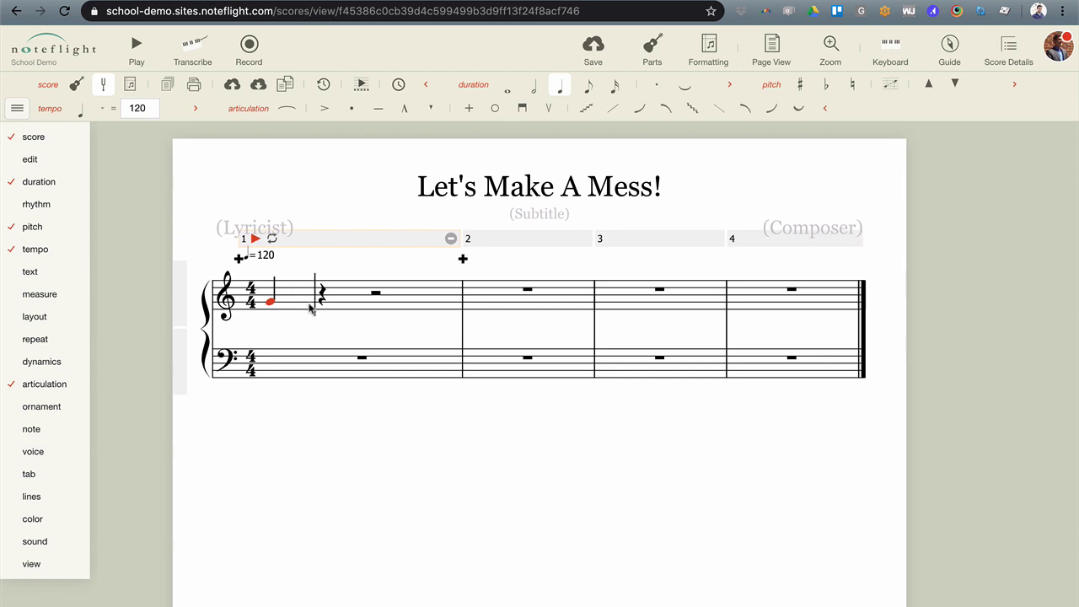
{"action": "left_click", "coordinate": [320, 307]}
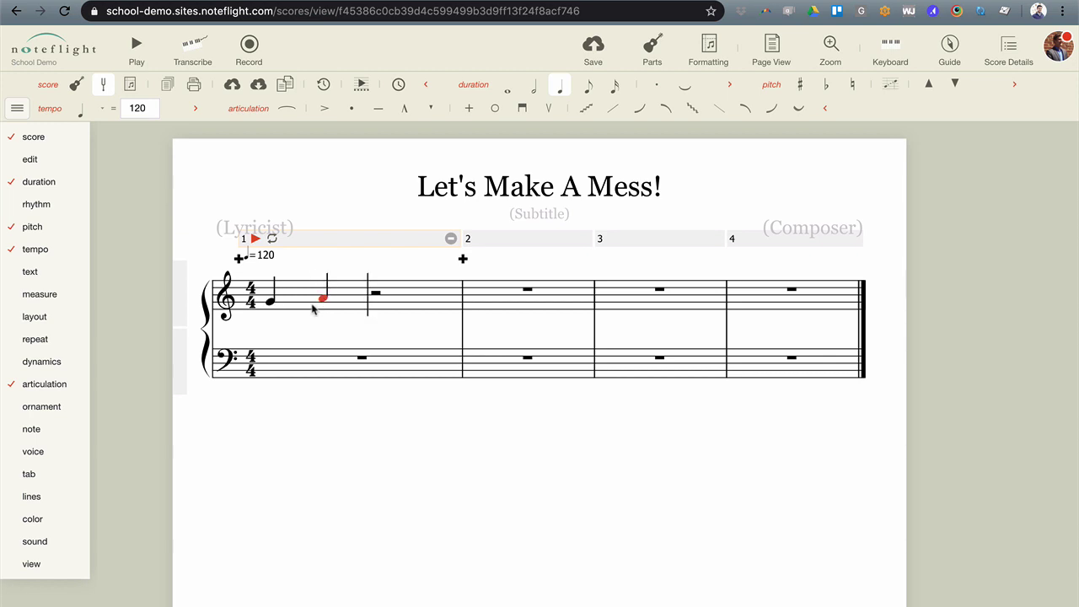
{"action": "key", "text": "b"}
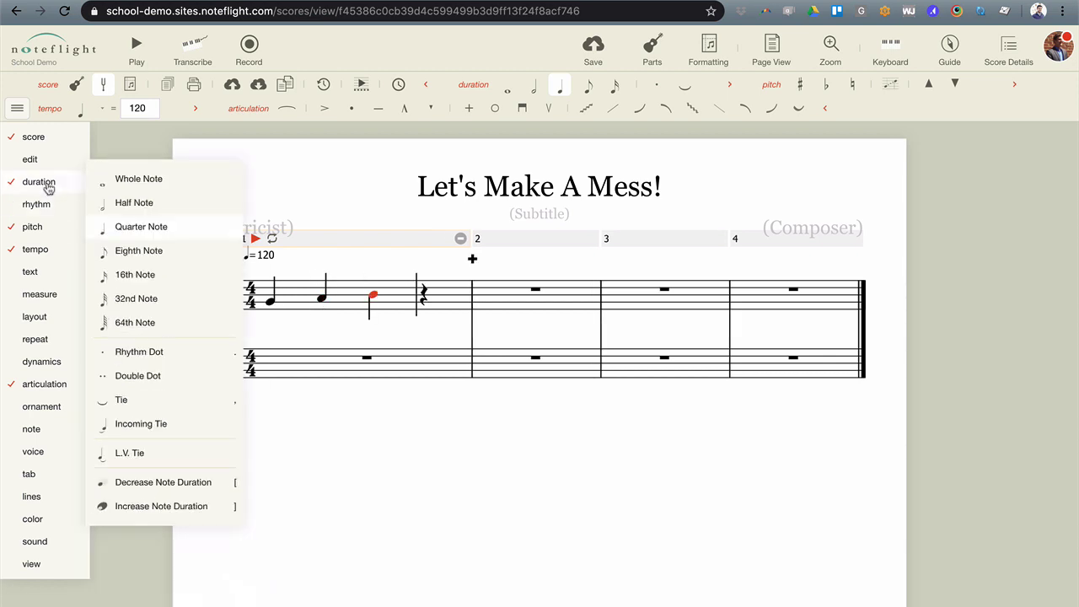
- Change the B in measure 1 to an eighth note and complete the measure with eighth notes C, D and E
{"action": "left_click", "coordinate": [135, 251]}
{"action": "left_click", "coordinate": [417, 444]}
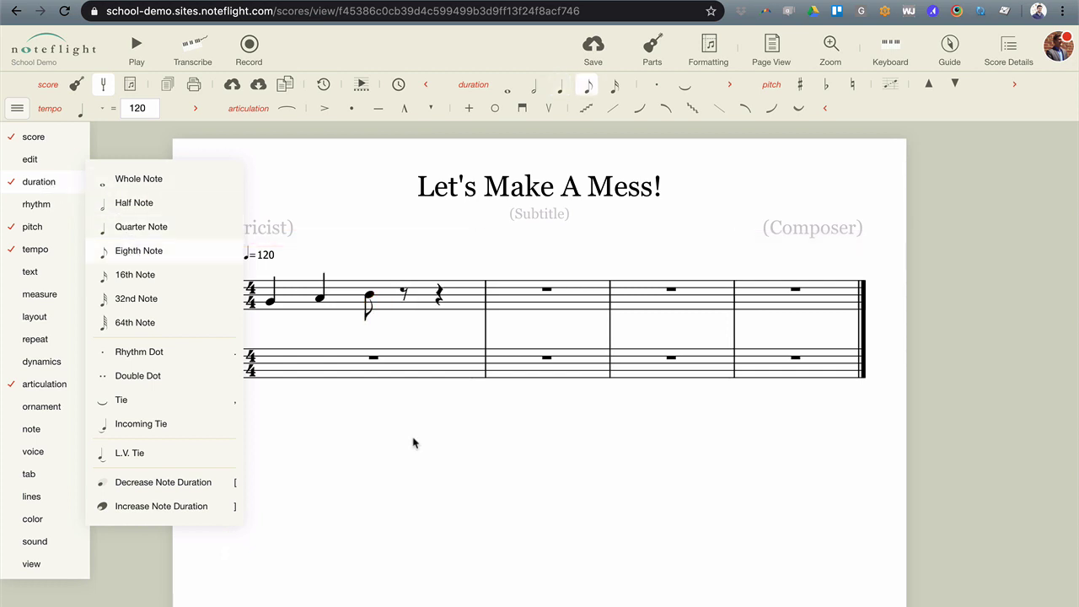
{"action": "left_click", "coordinate": [370, 299]}
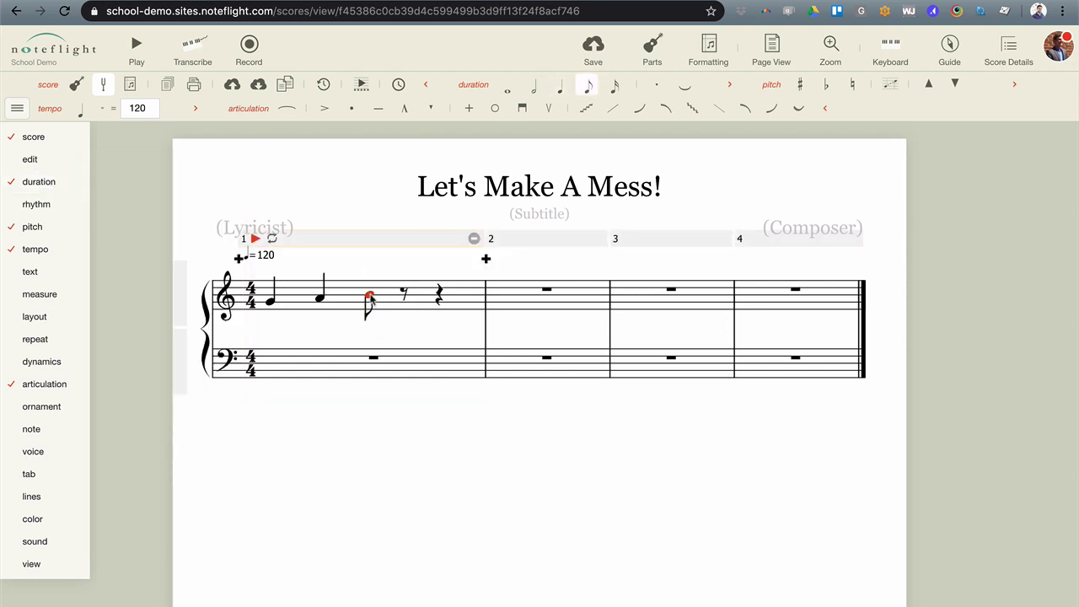
{"action": "key", "text": "Right"}
{"action": "key", "text": "d"}
{"action": "key", "text": "e"}
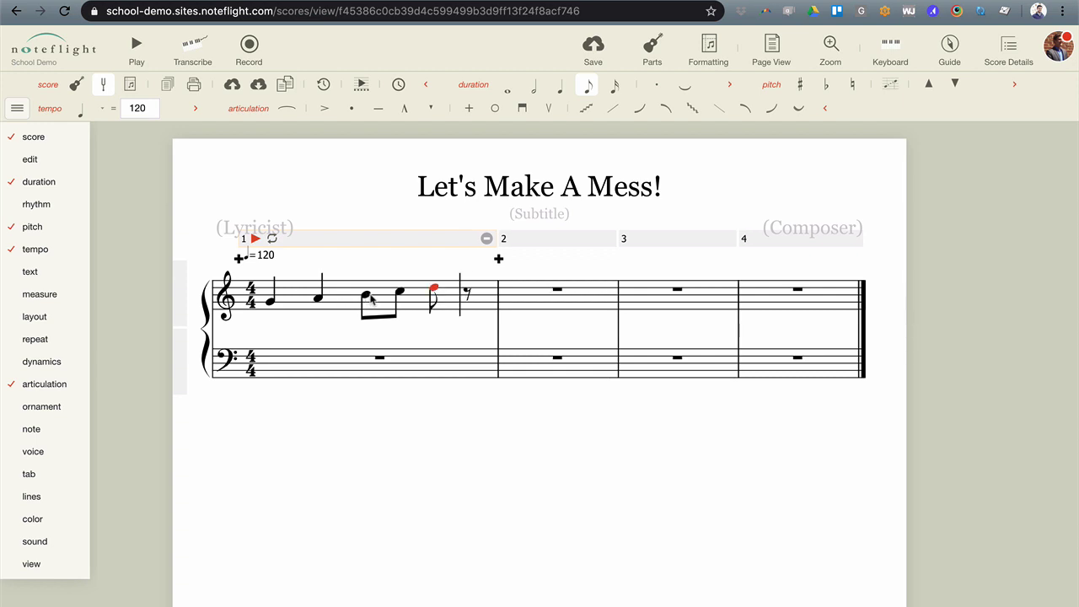
{"action": "key", "text": "f"}
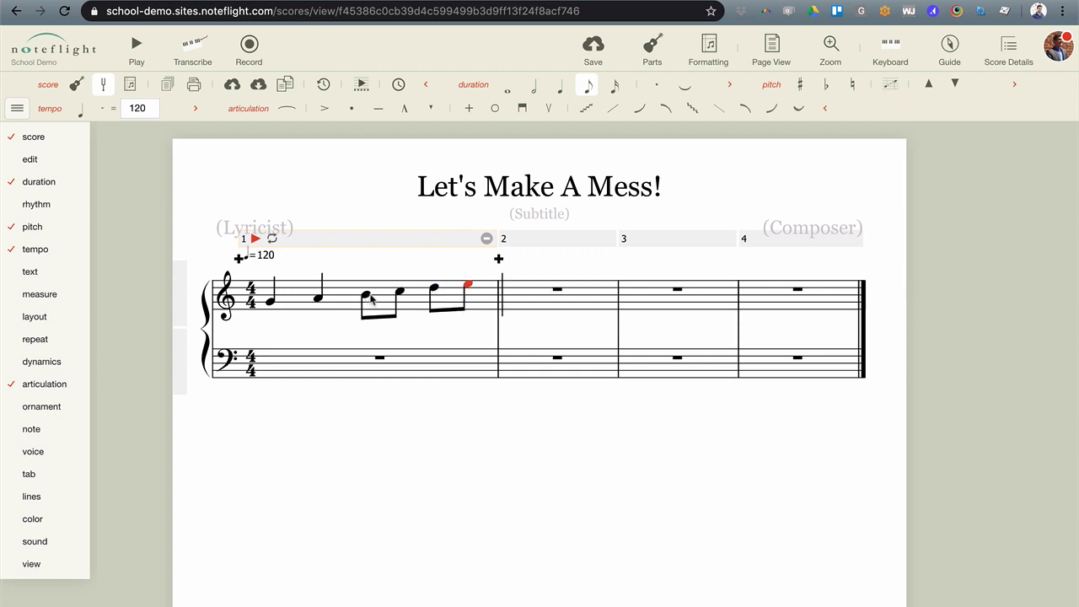
- Change the D in measure 1 to a 16th note and fill the rest of the beat with 16th notes E, F and G
{"action": "left_click", "coordinate": [433, 289]}
{"action": "left_click", "coordinate": [615, 88]}
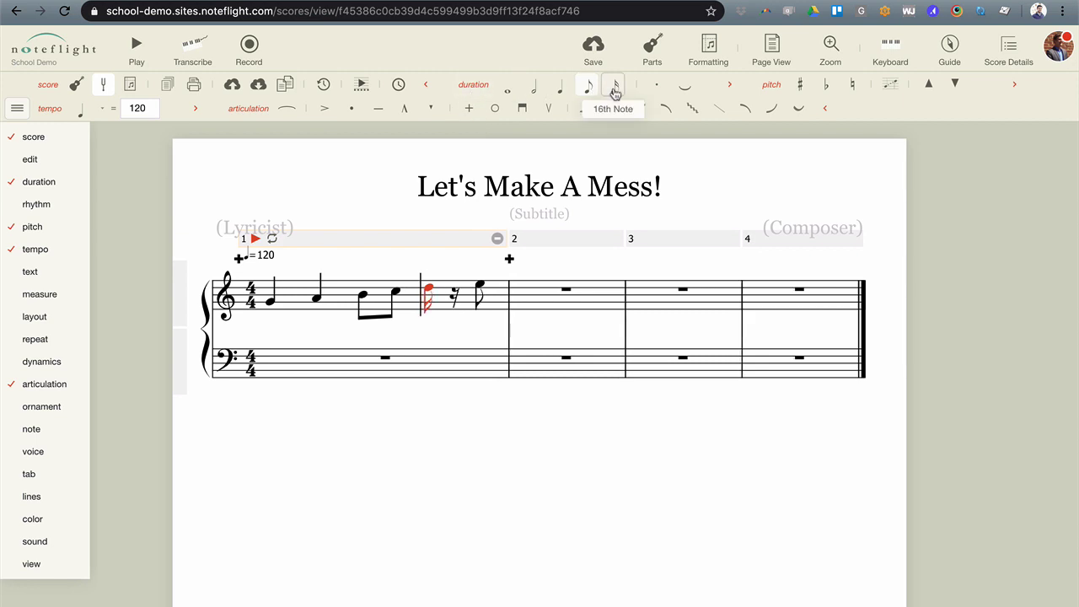
{"action": "left_click", "coordinate": [479, 286]}
{"action": "key", "text": "e"}
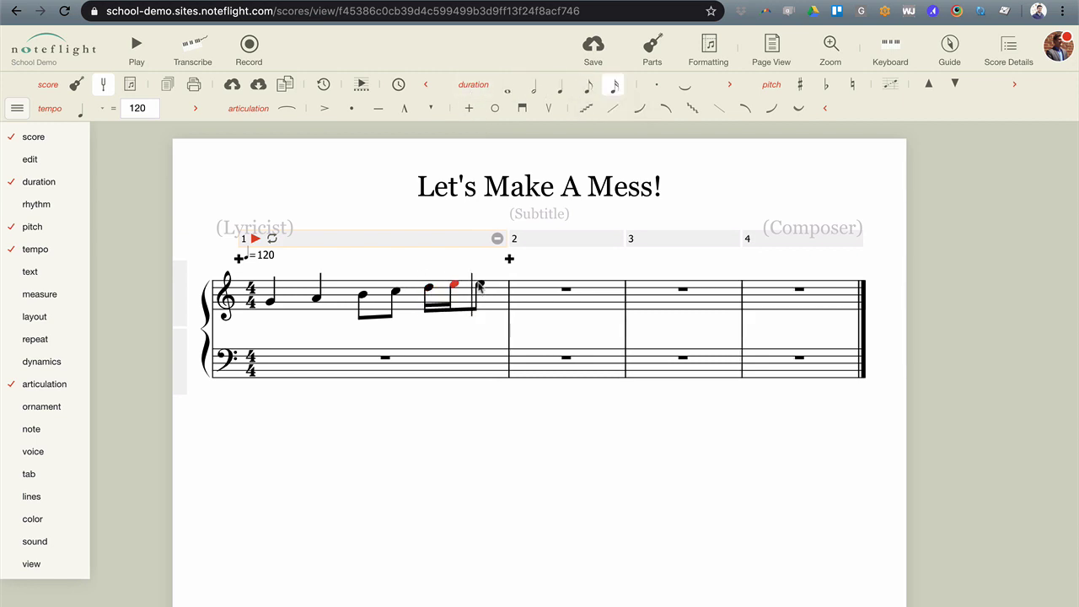
{"action": "left_click", "coordinate": [478, 284]}
{"action": "key", "text": "g"}
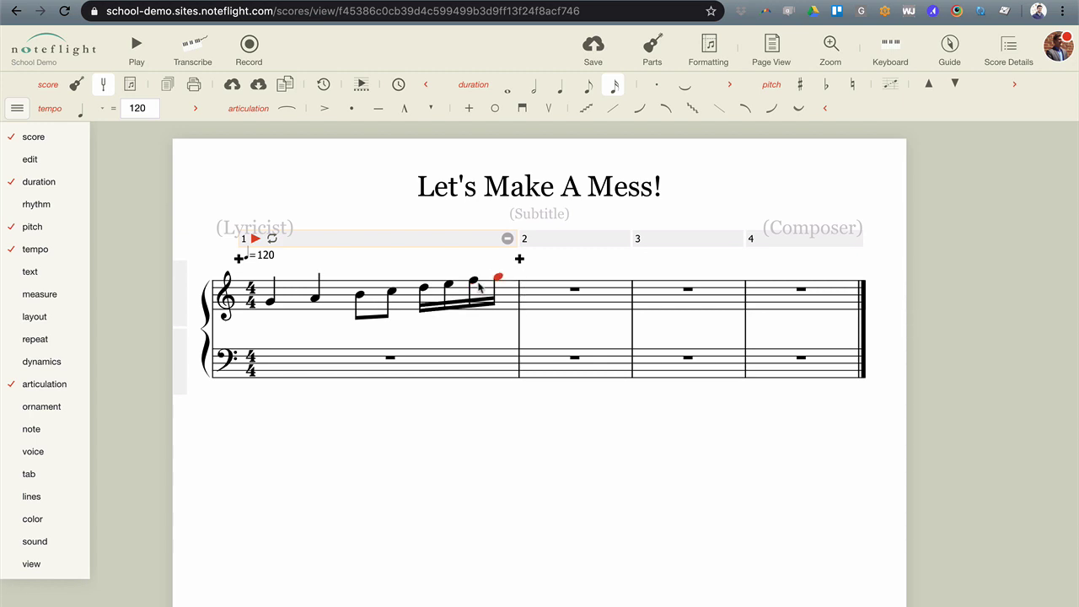
- Add an F at the start of treble measure 2 and lengthen it to a quarter note
{"action": "key", "text": "f"}
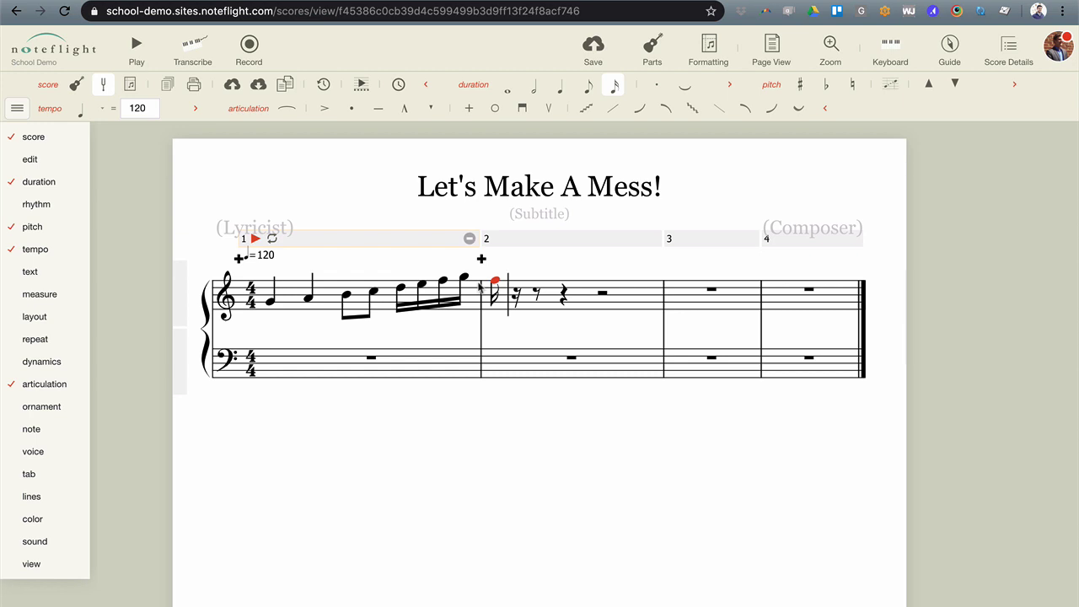
{"action": "key", "text": "4"}
{"action": "key", "text": "5"}
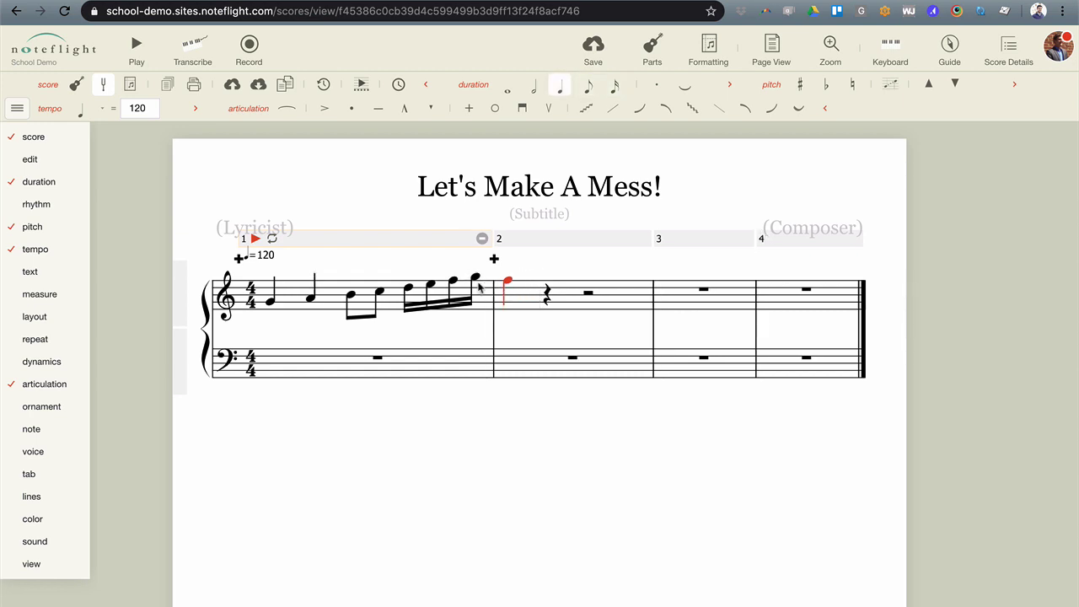
- Add quarter notes E-flat and D-flat after the F in treble measure 2
{"action": "key", "text": "f"}
{"action": "key", "text": "b"}
{"action": "key", "text": "Up"}
{"action": "key", "text": "Up"}
{"action": "key", "text": "minus"}
{"action": "key", "text": "Return"}
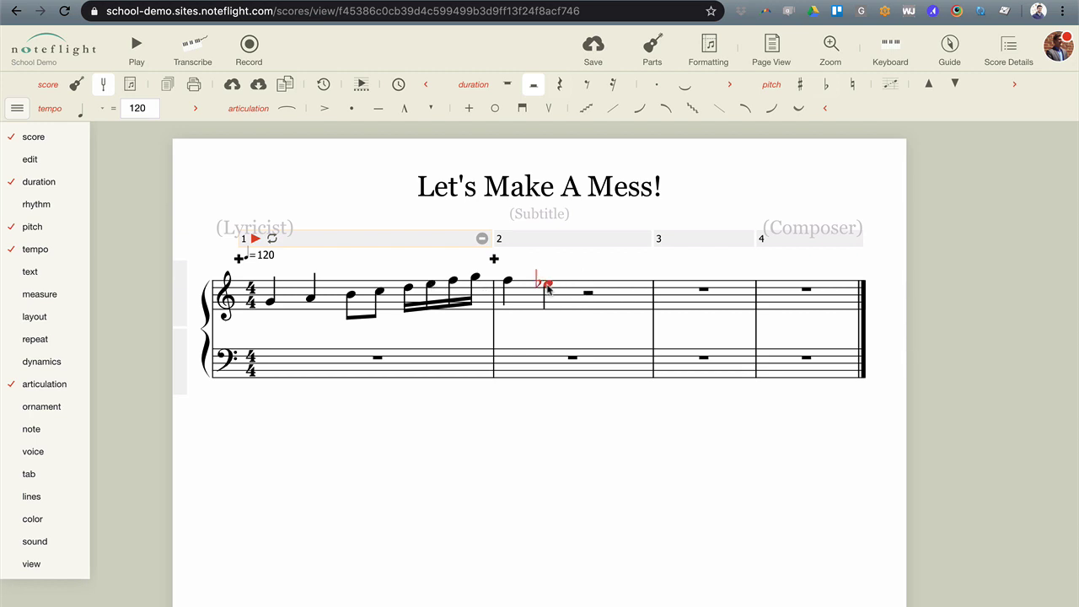
{"action": "left_click", "coordinate": [547, 286]}
{"action": "left_click", "coordinate": [546, 288]}
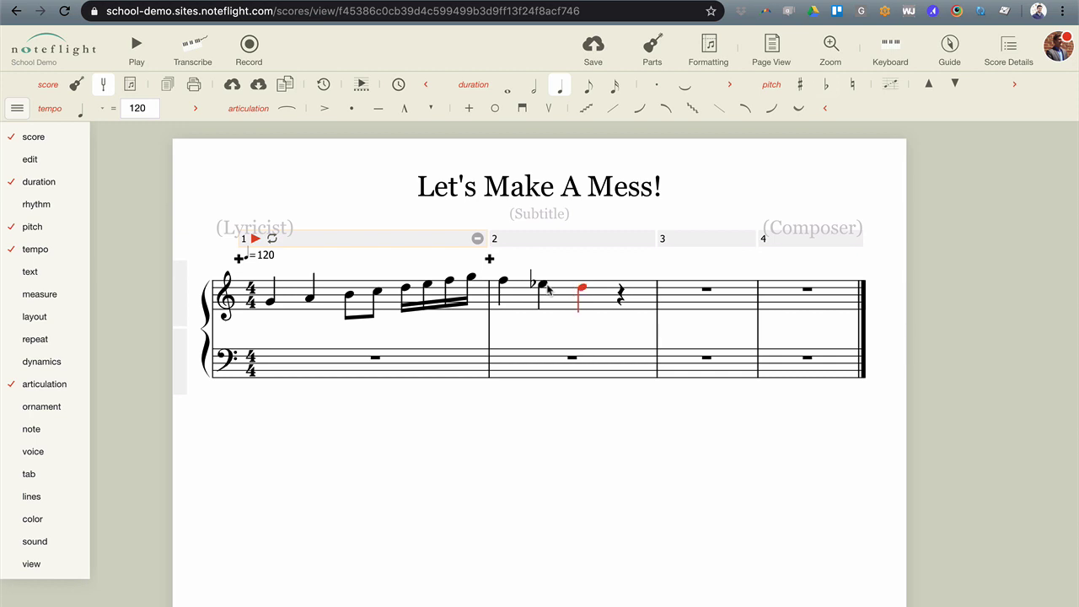
{"action": "key", "text": "minus"}
- Copy treble measure 2 into measures 3 and 4, lowering the copies to D, C, B and A, G, F
{"action": "left_click", "coordinate": [563, 306]}
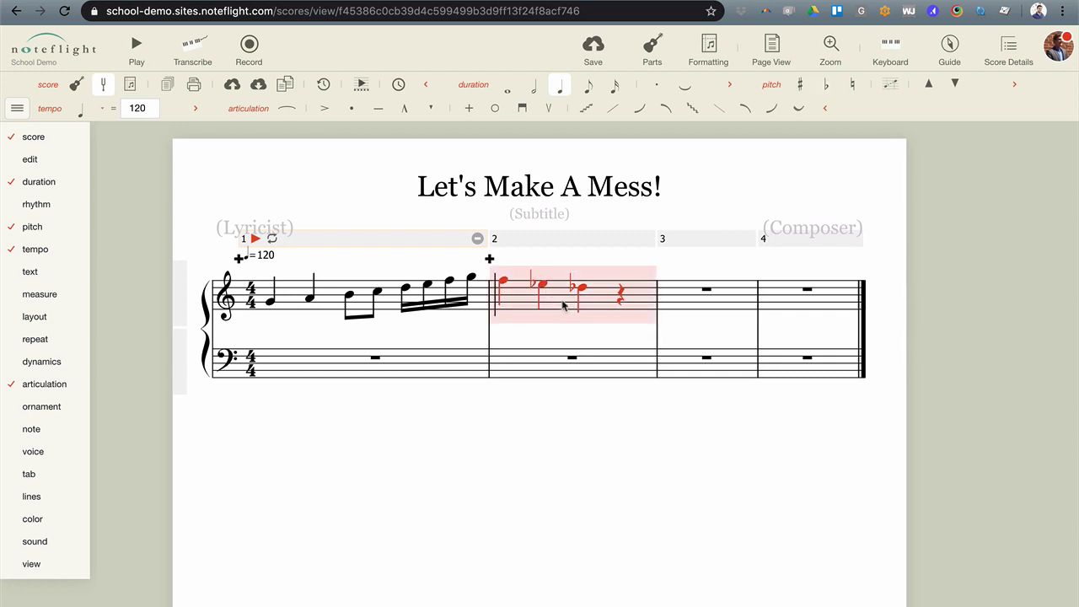
{"action": "key", "text": "ctrl+v"}
{"action": "key", "text": "Down"}
{"action": "key", "text": "Down"}
{"action": "key", "text": "ctrl+v"}
{"action": "key", "text": "Down"}
{"action": "key", "text": "Down"}
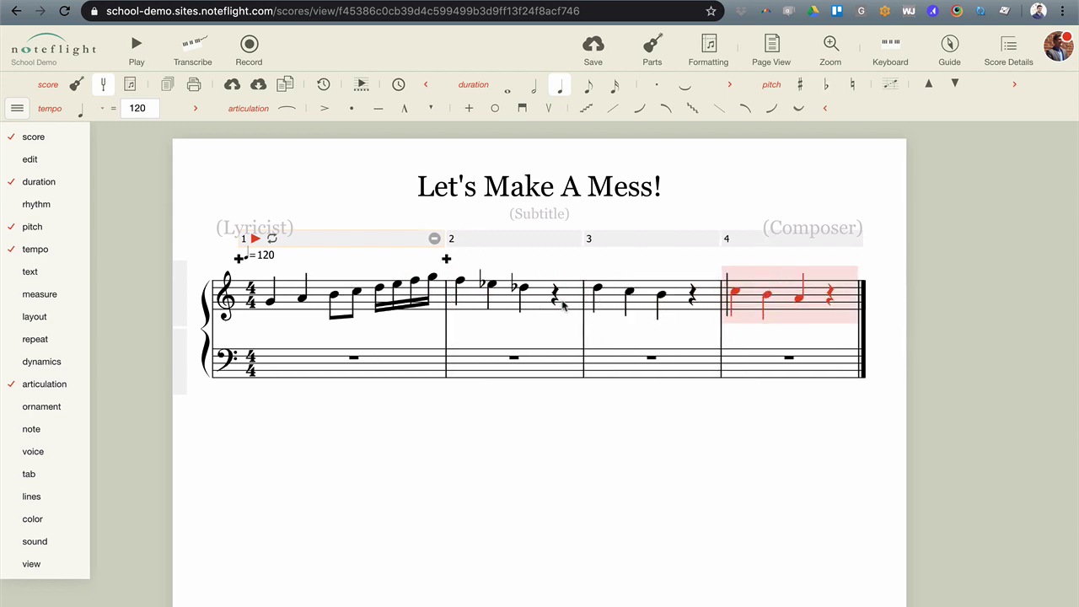
- Copy the treble notes of measure 3 into measure 2 of the bass staff
{"action": "left_click", "coordinate": [612, 309]}
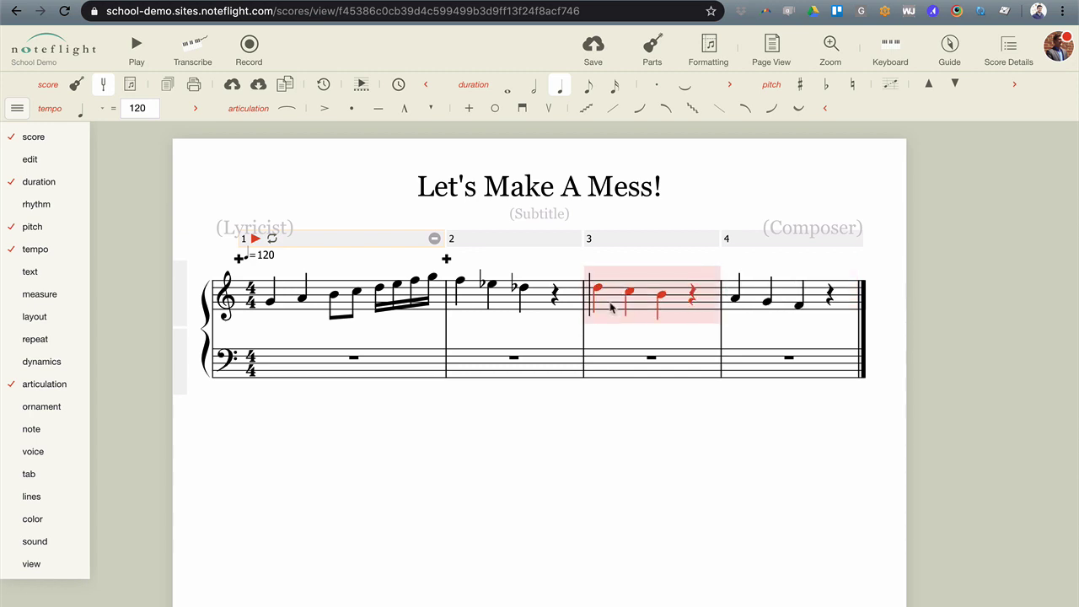
{"action": "left_click", "coordinate": [548, 373]}
{"action": "key", "text": "ctrl+v"}
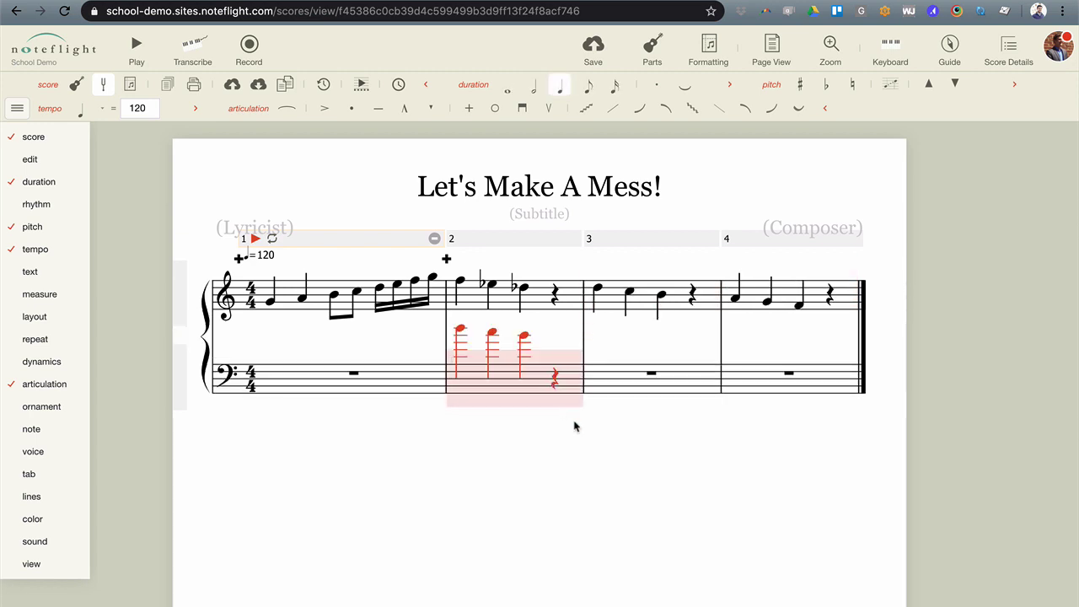
- Lower the pasted notes in bass measure 2 by two octaves, keeping the pitches D, C and B
{"action": "key", "text": "ctrl+Down"}
{"action": "key", "text": "ctrl+Down"}
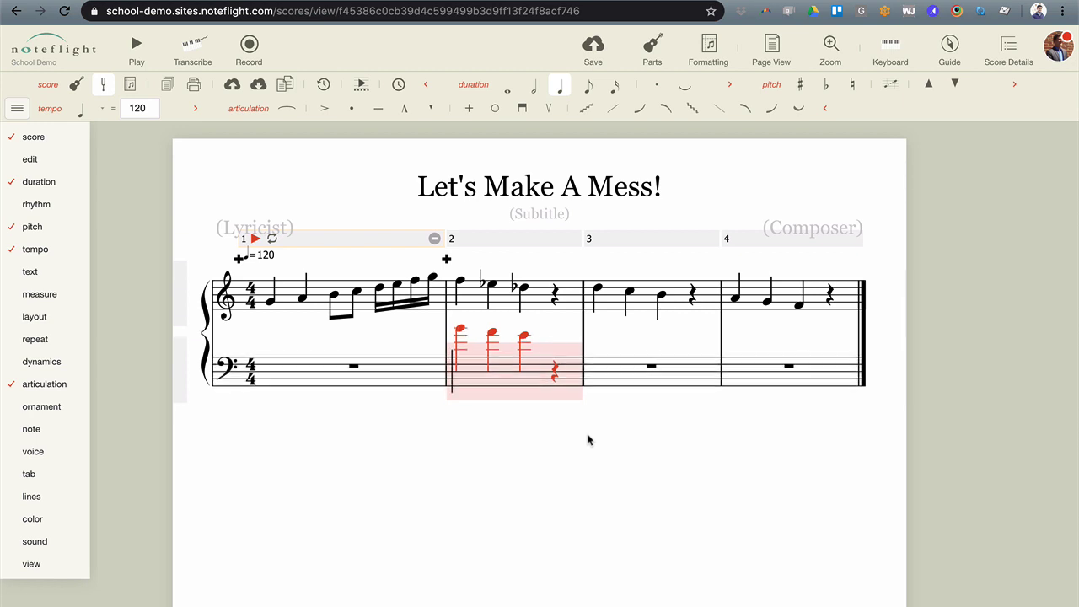
{"action": "key", "text": "Down"}
{"action": "key", "text": "Down"}
{"action": "key", "text": "Up"}
{"action": "key", "text": "Up"}
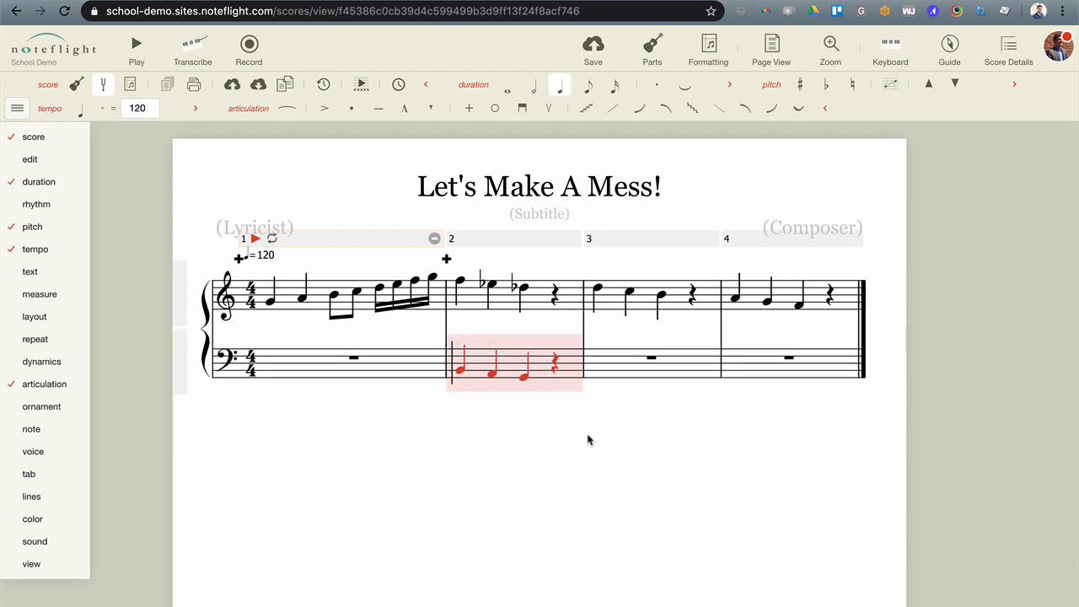
{"action": "left_click", "coordinate": [762, 440]}
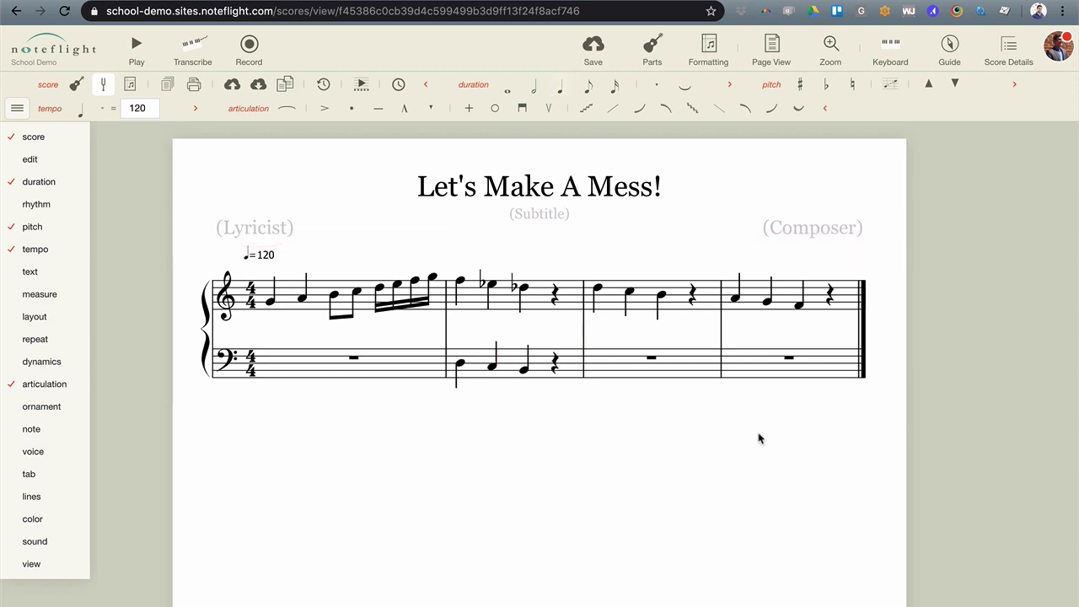
- Add a rhythm dot to the quarter note B in treble measure 3
{"action": "left_click", "coordinate": [270, 302]}
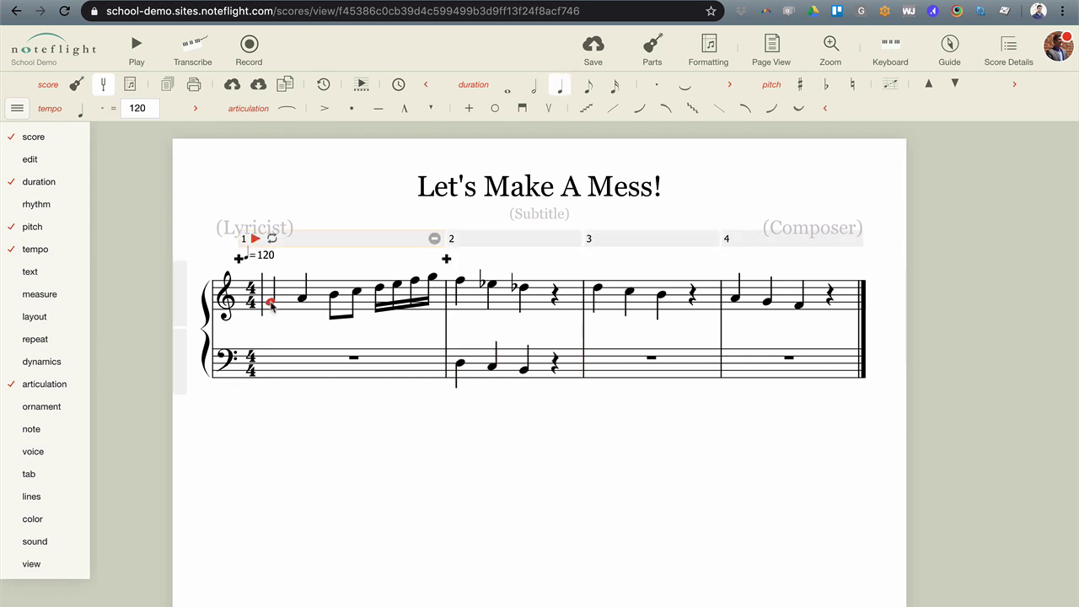
{"action": "mouse_move", "coordinate": [38, 183]}
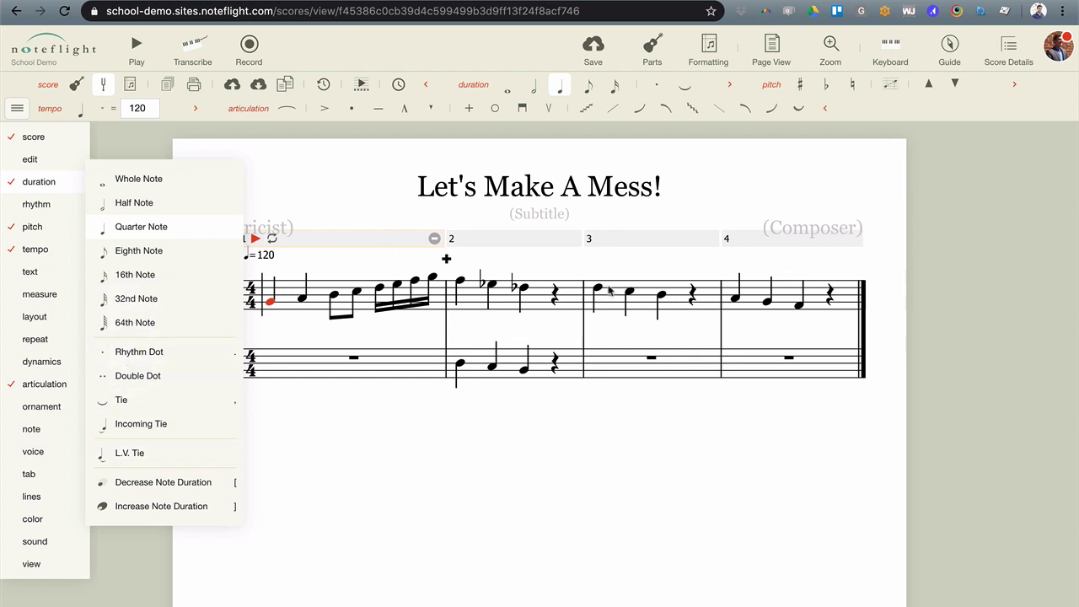
{"action": "left_click", "coordinate": [661, 298]}
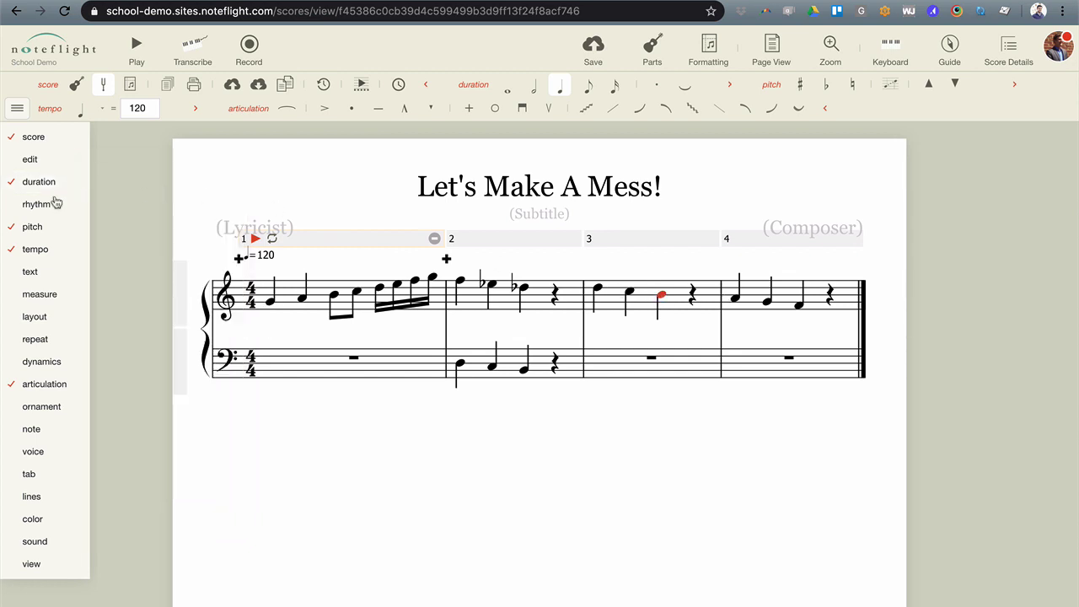
{"action": "mouse_move", "coordinate": [45, 184]}
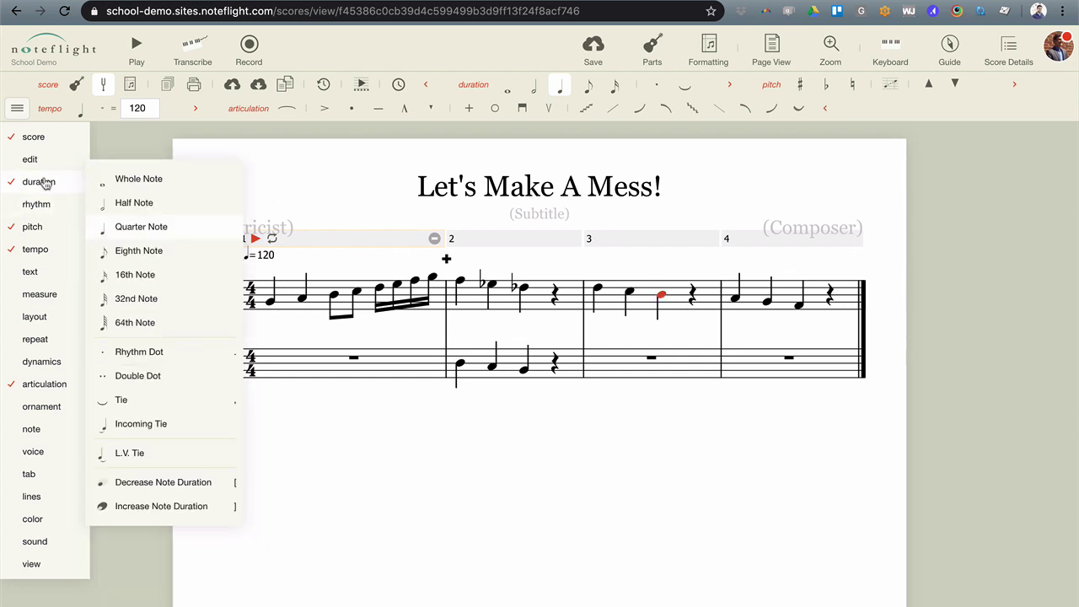
{"action": "left_click", "coordinate": [152, 354]}
- Add a double dot to the quarter note F in treble measure 4
{"action": "left_click", "coordinate": [799, 307]}
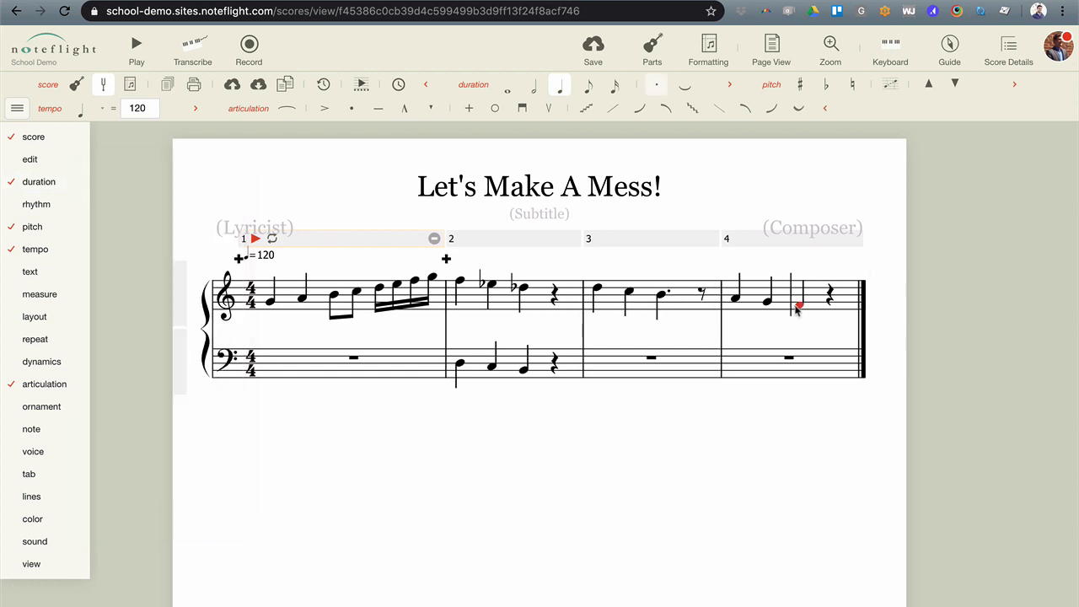
{"action": "mouse_move", "coordinate": [36, 194]}
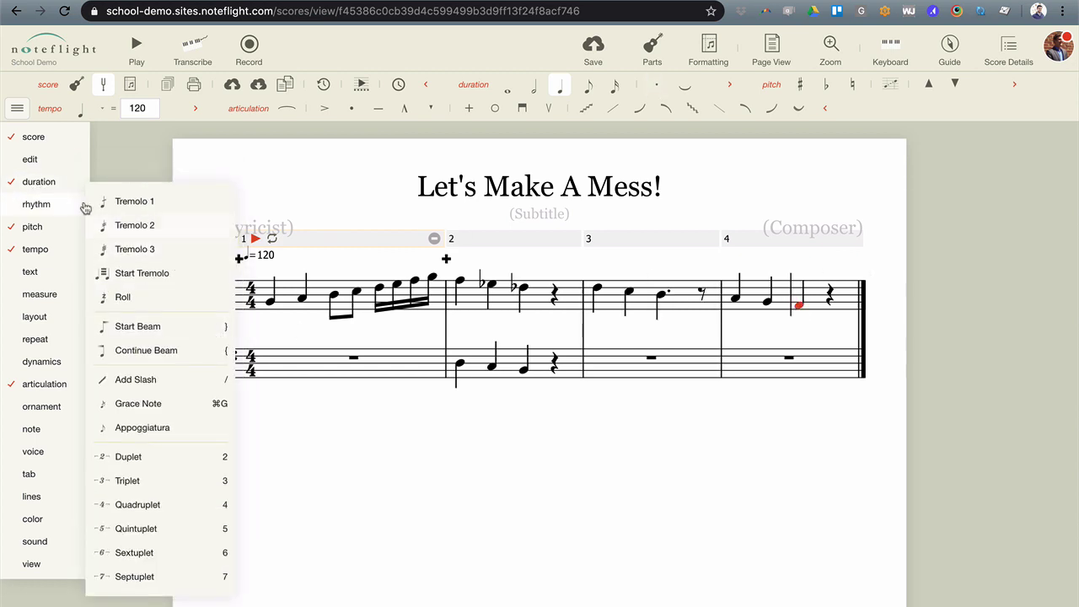
{"action": "left_click", "coordinate": [139, 375]}
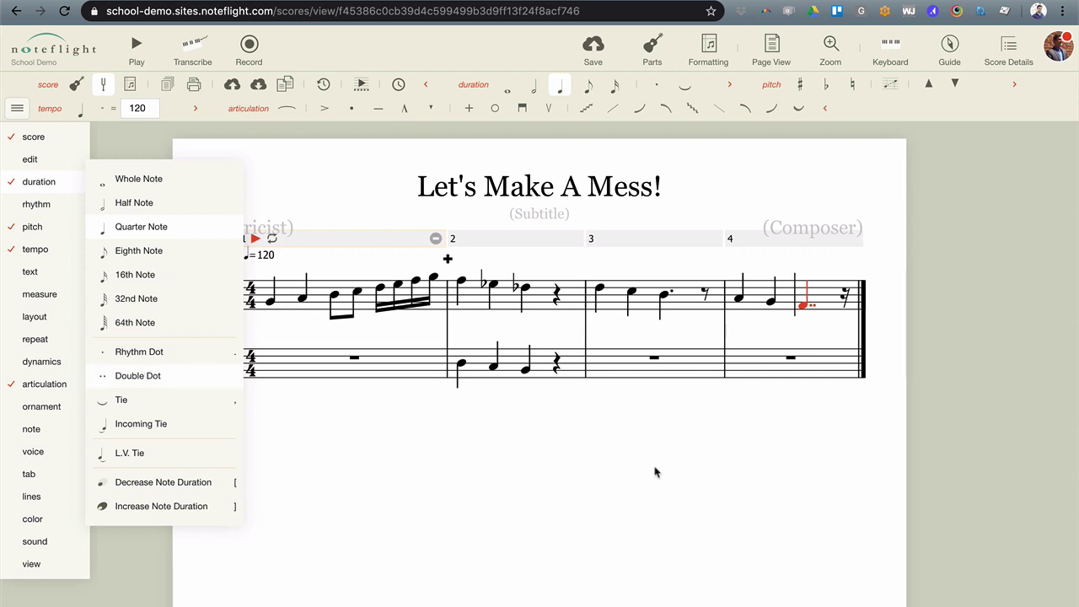
{"action": "left_click", "coordinate": [585, 429]}
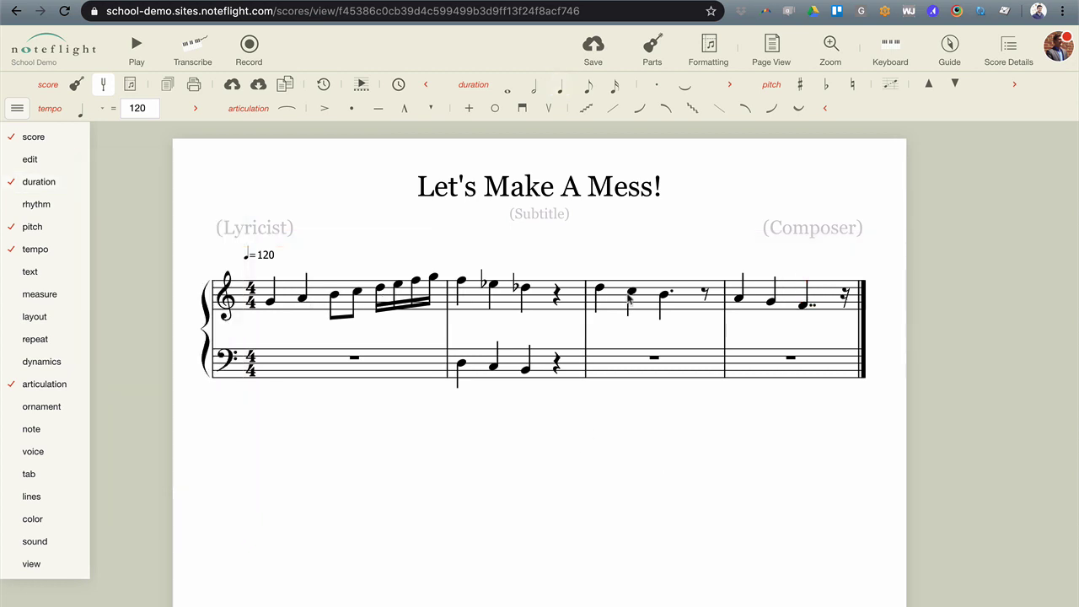
- Lower the first note of treble measure 3 to C and tie it to the following C
{"action": "left_click", "coordinate": [600, 290]}
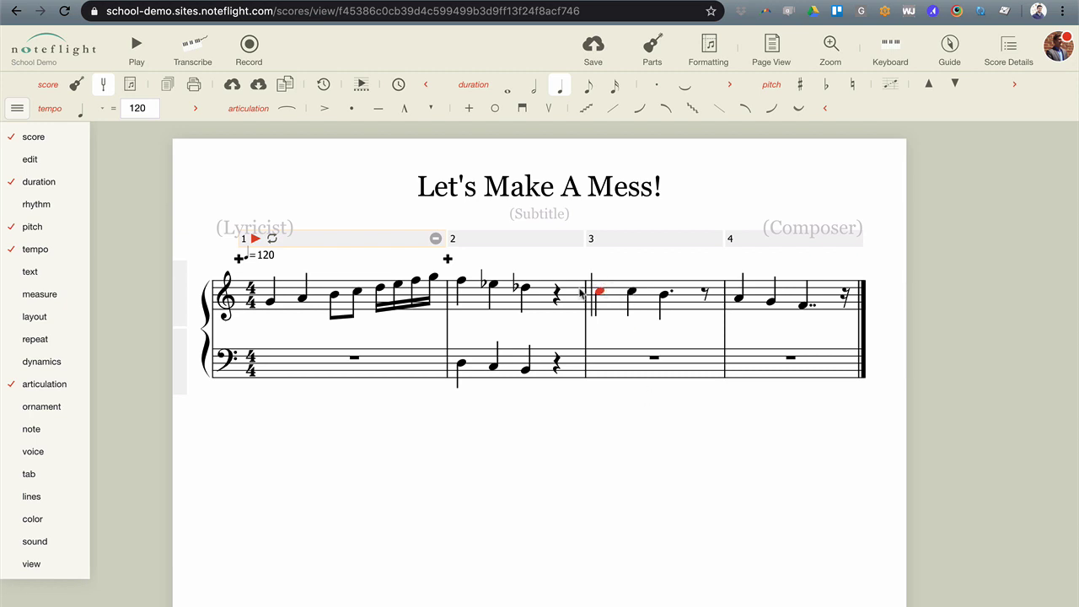
{"action": "mouse_move", "coordinate": [59, 211]}
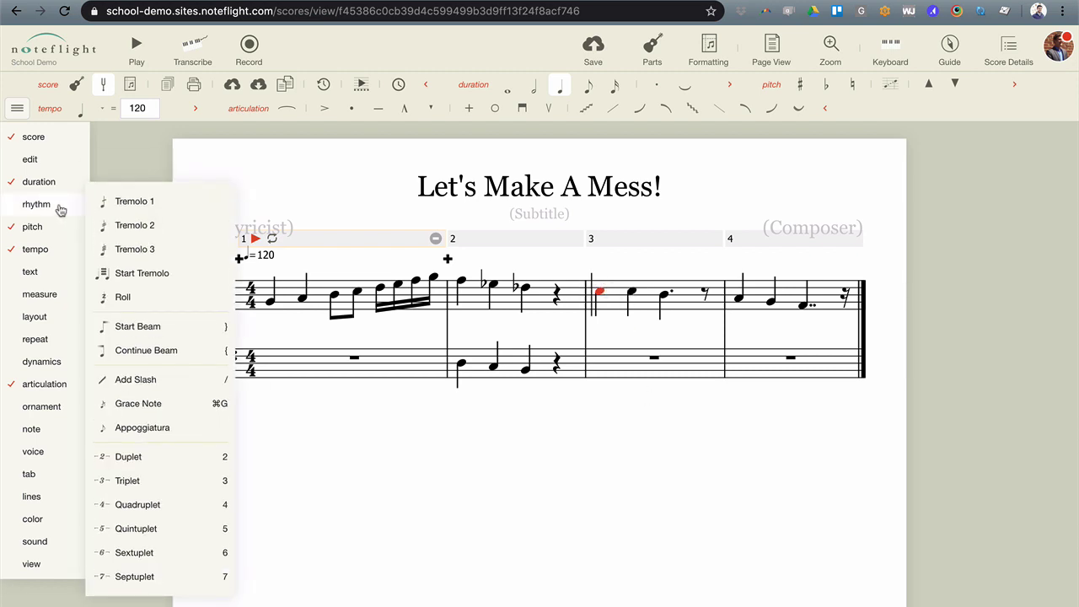
{"action": "mouse_move", "coordinate": [49, 187]}
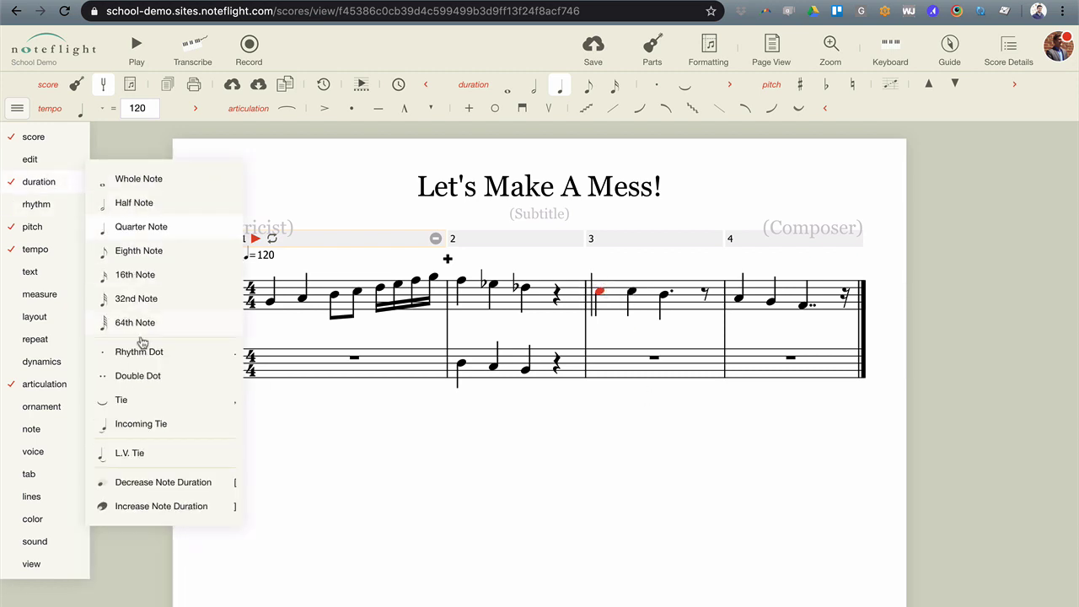
{"action": "left_click", "coordinate": [140, 399]}
{"action": "left_click", "coordinate": [622, 473]}
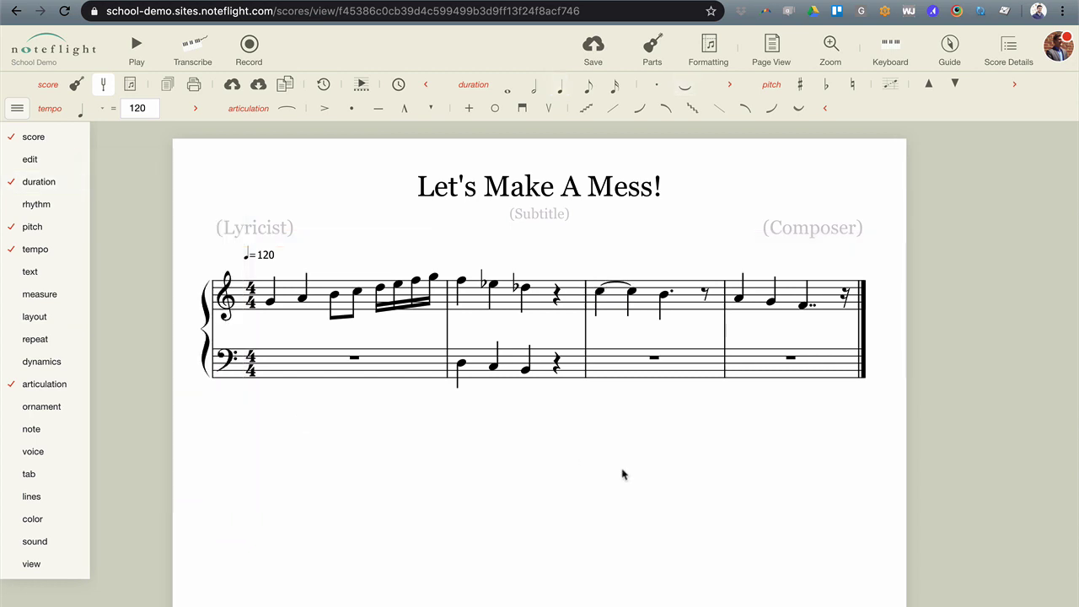
- Add a sharp to the quarter note A in treble measure 1
{"action": "mouse_move", "coordinate": [59, 208]}
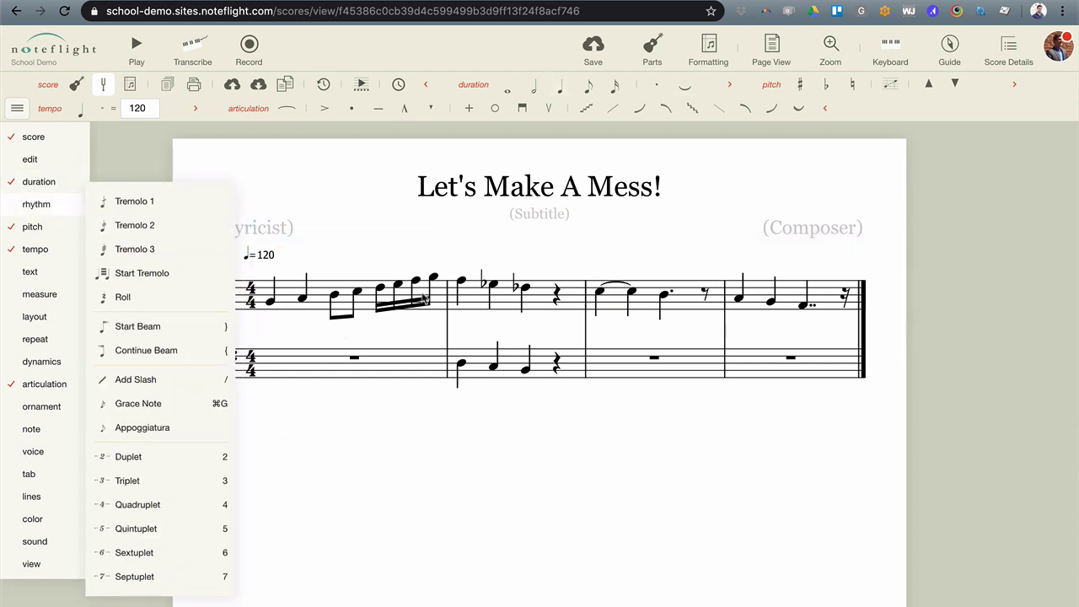
{"action": "left_click", "coordinate": [305, 301]}
{"action": "mouse_move", "coordinate": [57, 234]}
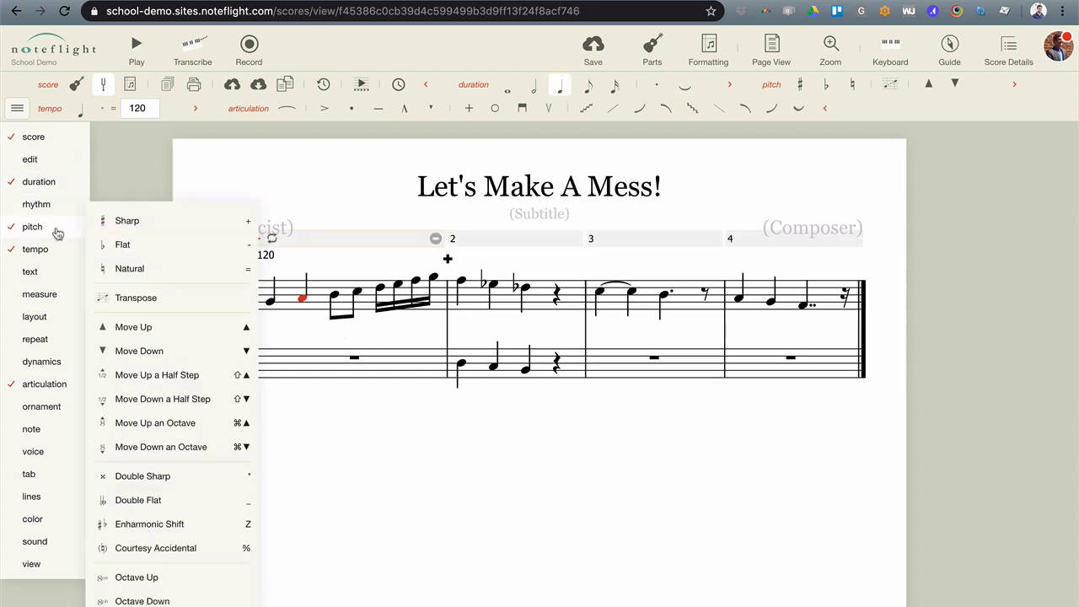
{"action": "left_click", "coordinate": [123, 224]}
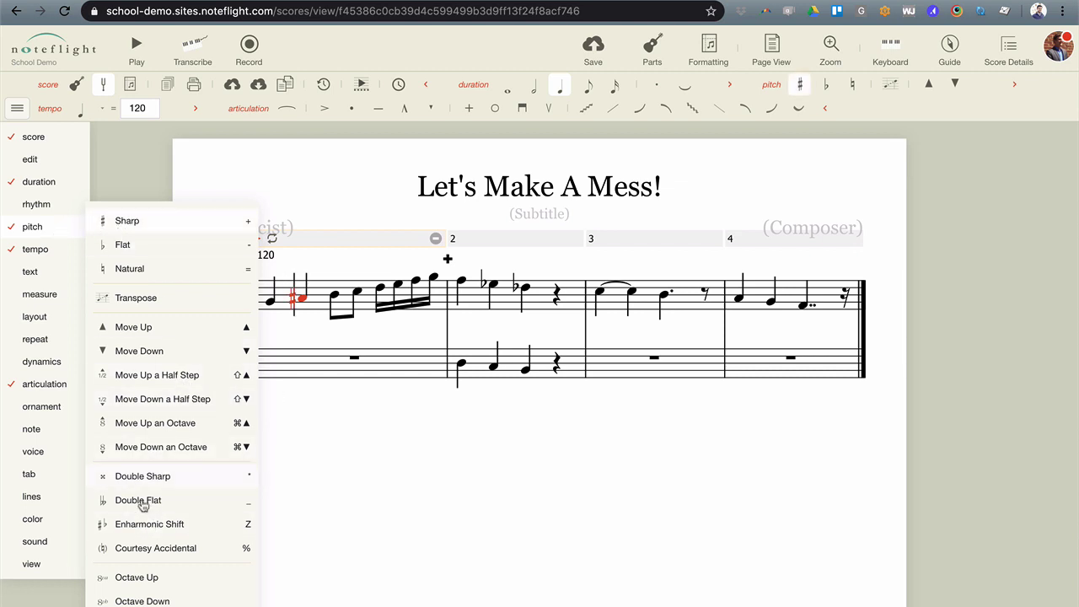
- Add an accelerando starting at the first note of bass measure 2
{"action": "left_click", "coordinate": [462, 365]}
{"action": "mouse_move", "coordinate": [37, 253]}
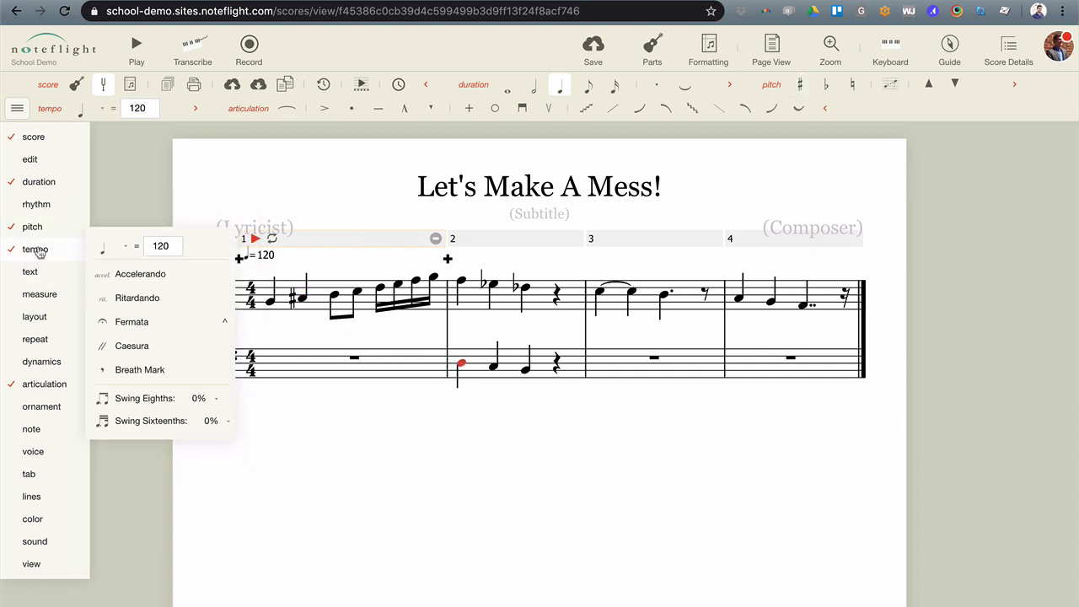
{"action": "left_click", "coordinate": [137, 275]}
- Place a fermata on the double-dotted F in treble measure 4
{"action": "left_click", "coordinate": [739, 301]}
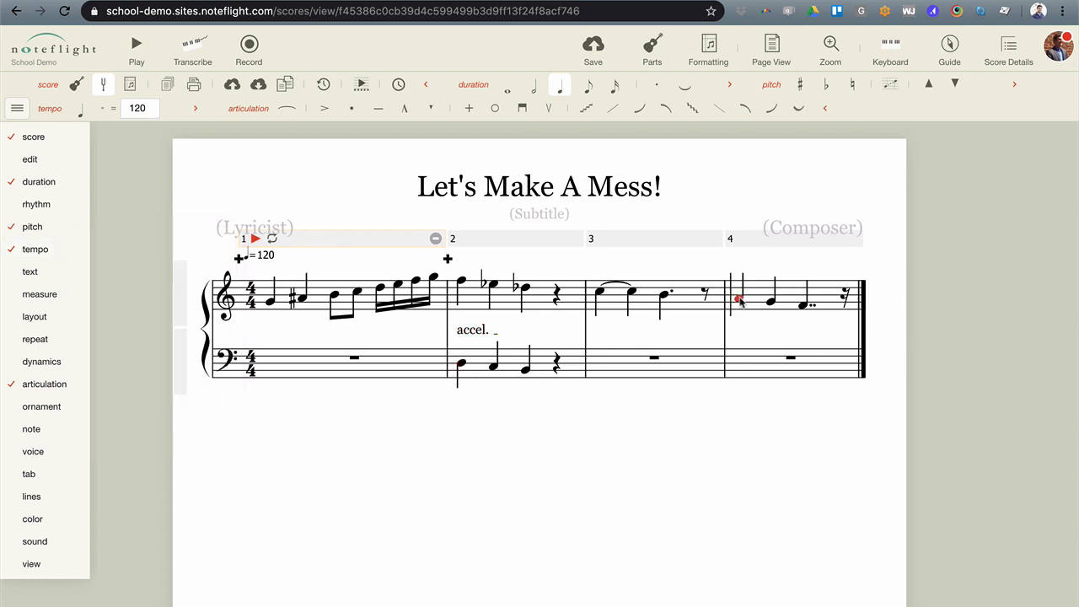
{"action": "left_click", "coordinate": [800, 306]}
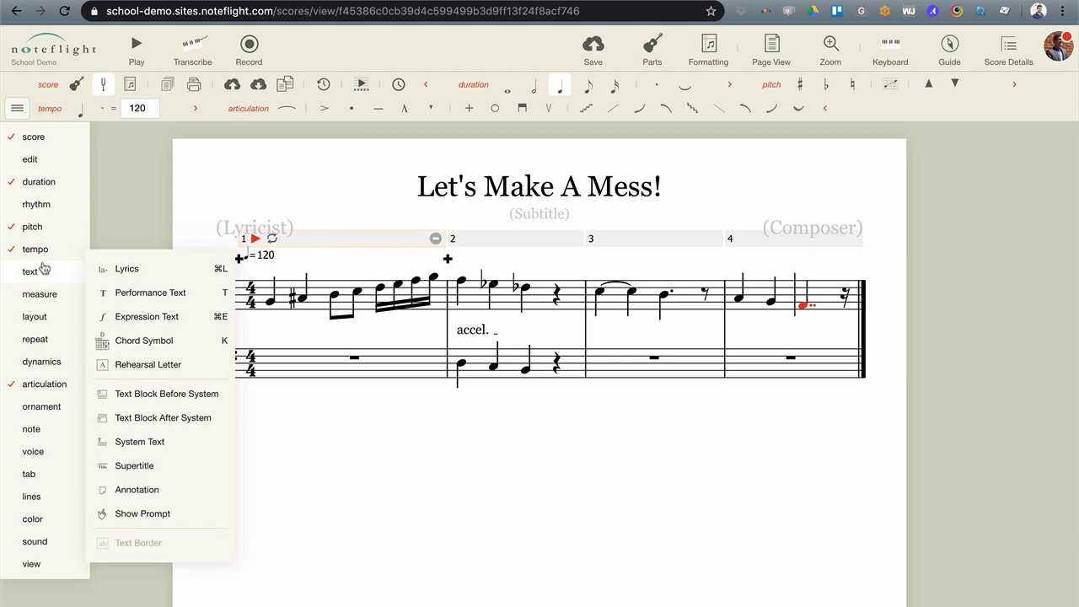
{"action": "mouse_move", "coordinate": [40, 245]}
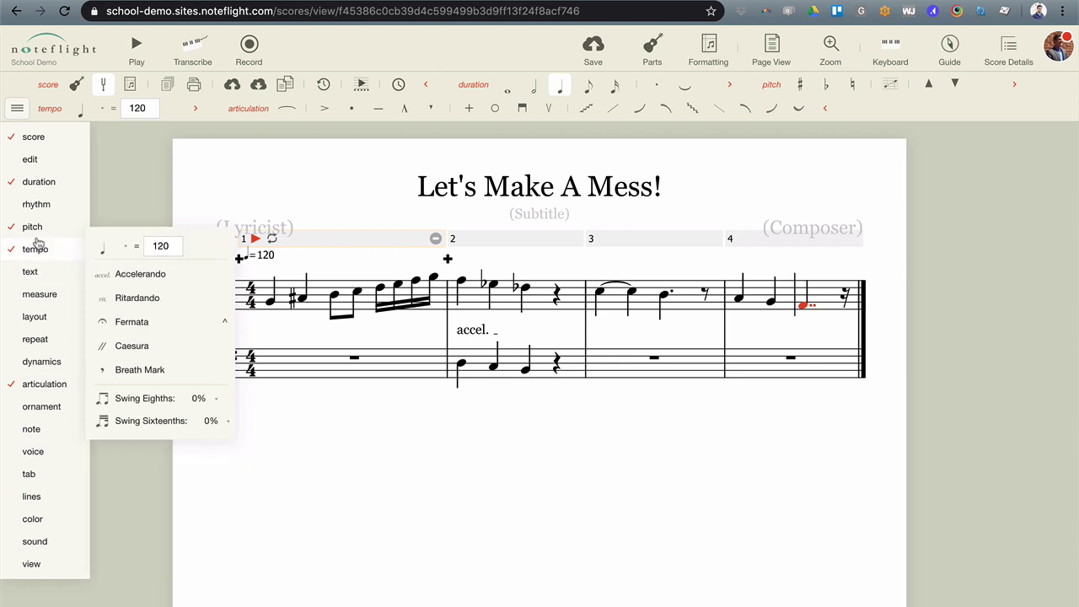
{"action": "left_click", "coordinate": [131, 322]}
{"action": "mouse_move", "coordinate": [84, 339]}
- Add the lyric "Hi!" under the dotted quarter note B in treble measure 3
{"action": "mouse_move", "coordinate": [31, 271]}
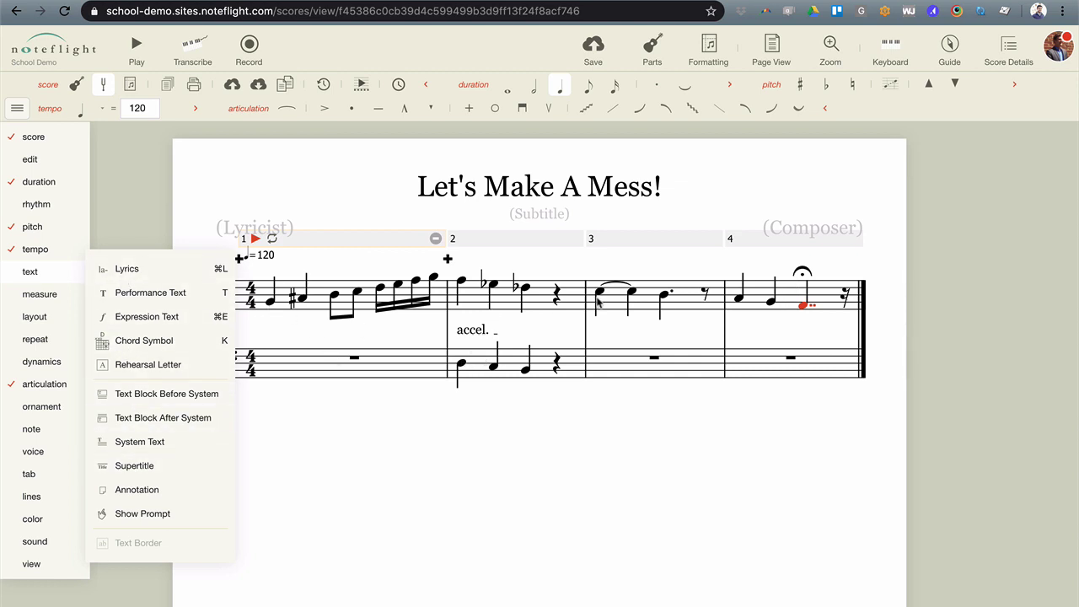
{"action": "left_click", "coordinate": [664, 296]}
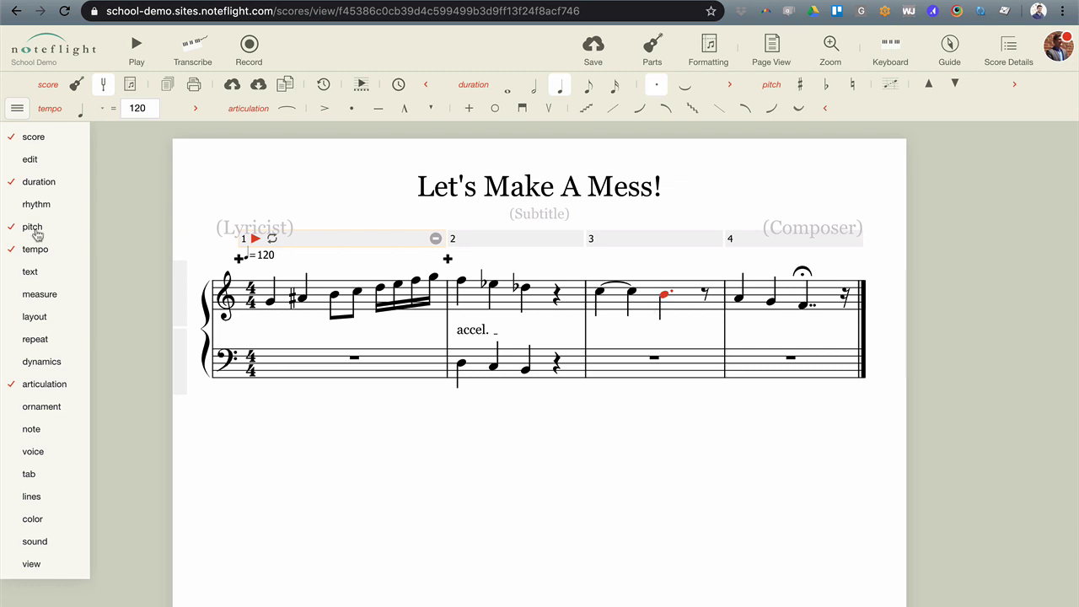
{"action": "left_click", "coordinate": [135, 272]}
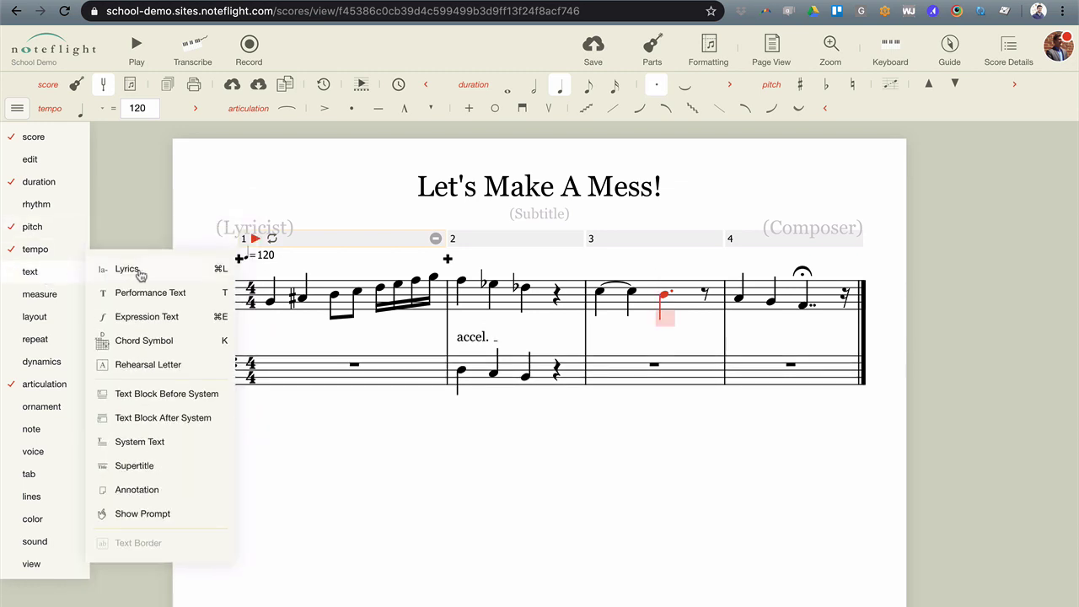
{"action": "type", "text": "Hi!"}
{"action": "left_click", "coordinate": [699, 438]}
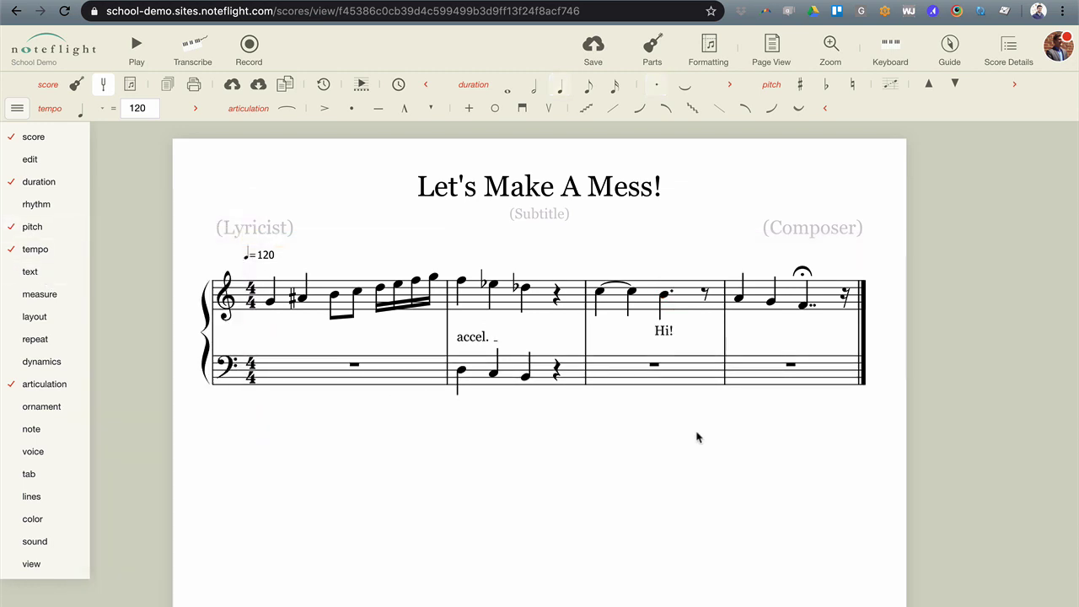
- Add the performance text "This is an F" above the first note of treble measure 2
{"action": "left_click", "coordinate": [273, 303]}
{"action": "mouse_move", "coordinate": [43, 271]}
{"action": "left_click", "coordinate": [462, 280]}
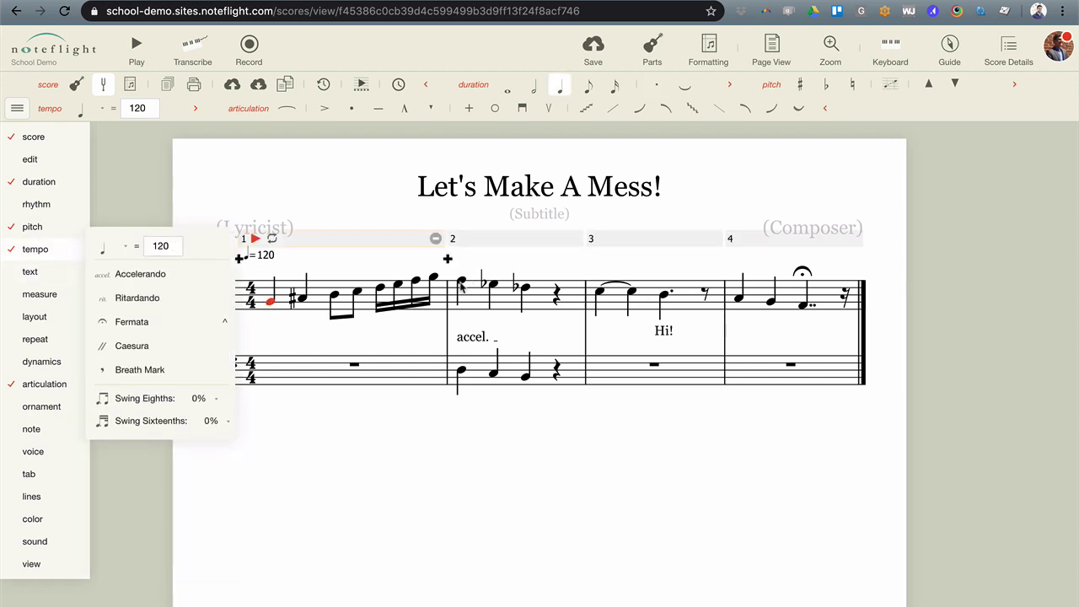
{"action": "mouse_move", "coordinate": [38, 272]}
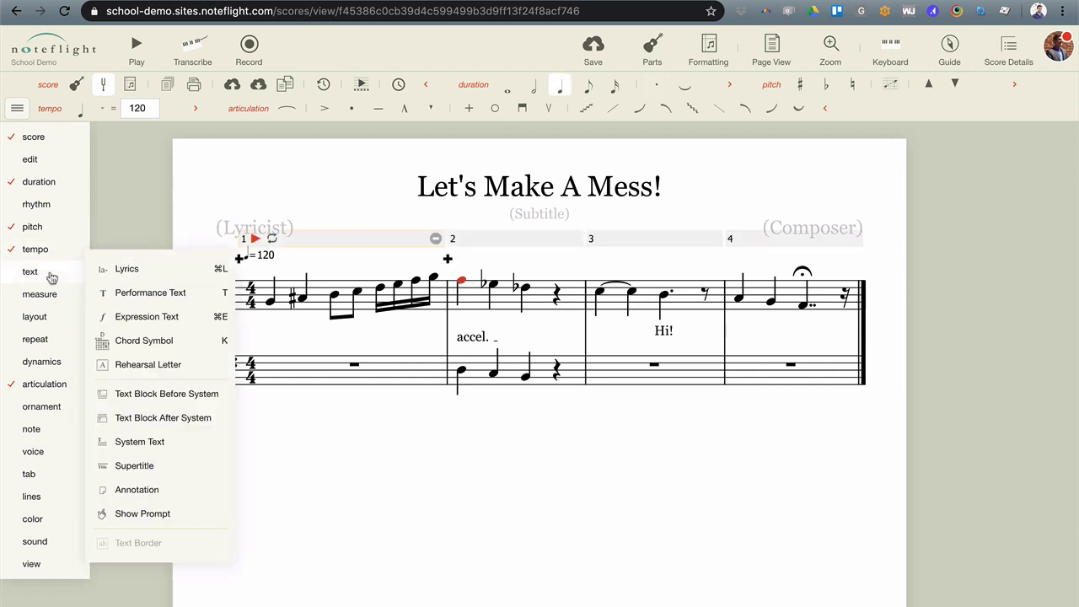
{"action": "left_click", "coordinate": [155, 294]}
{"action": "type", "text": "This is an"}
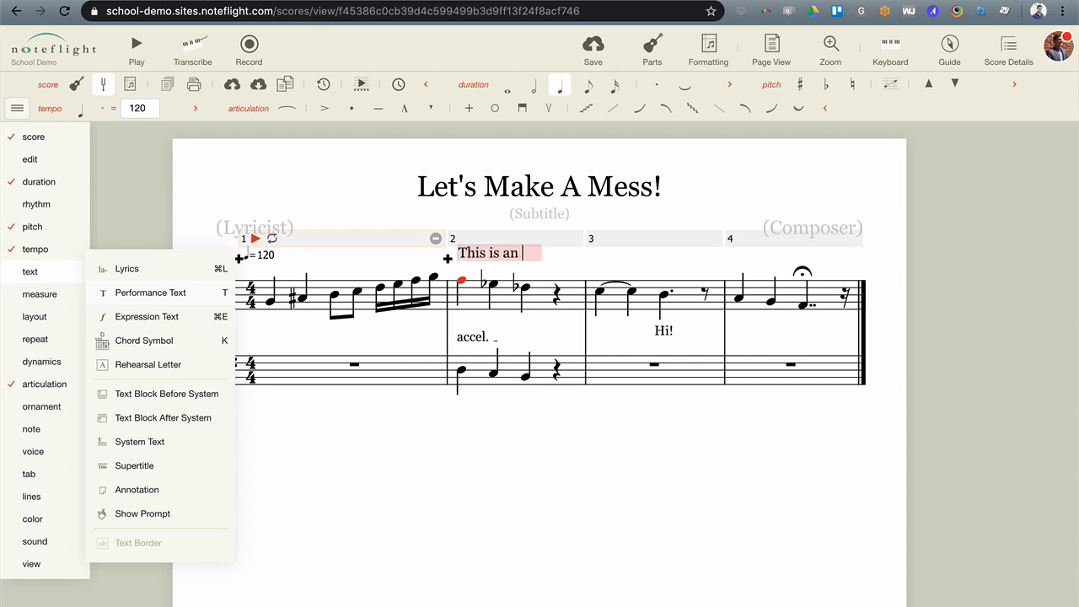
{"action": "type", "text": " F"}
{"action": "left_click", "coordinate": [470, 410]}
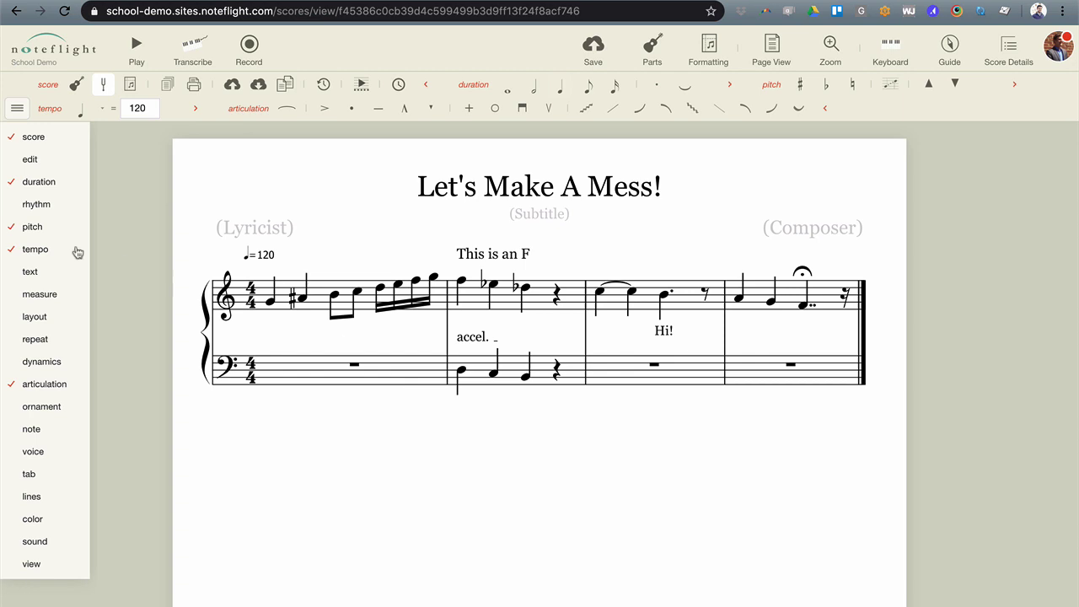
- Extend the score with additional measures that repeat the contents of measure 4
{"action": "mouse_move", "coordinate": [35, 283]}
{"action": "mouse_move", "coordinate": [40, 306]}
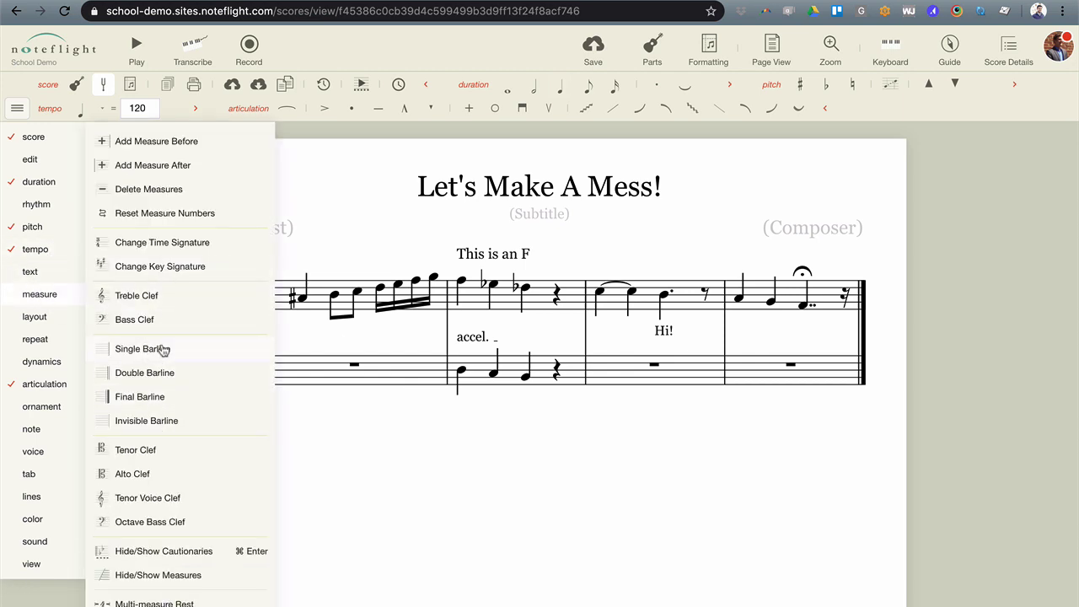
{"action": "left_click", "coordinate": [784, 297]}
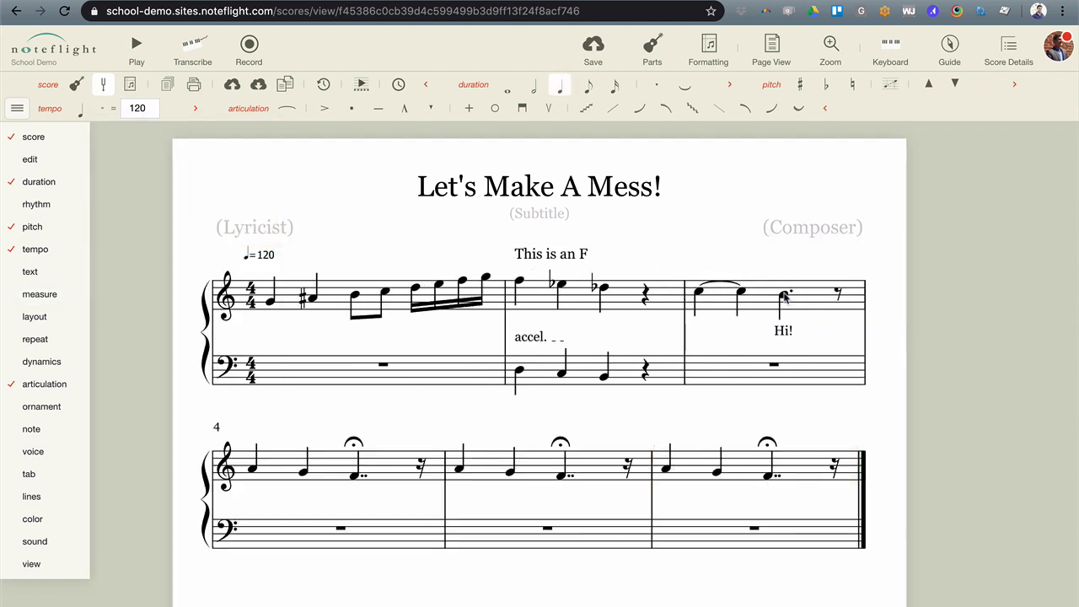
- Clear the treble notes from measures 4 through 7, leaving whole-measure rests
{"action": "left_click", "coordinate": [351, 473]}
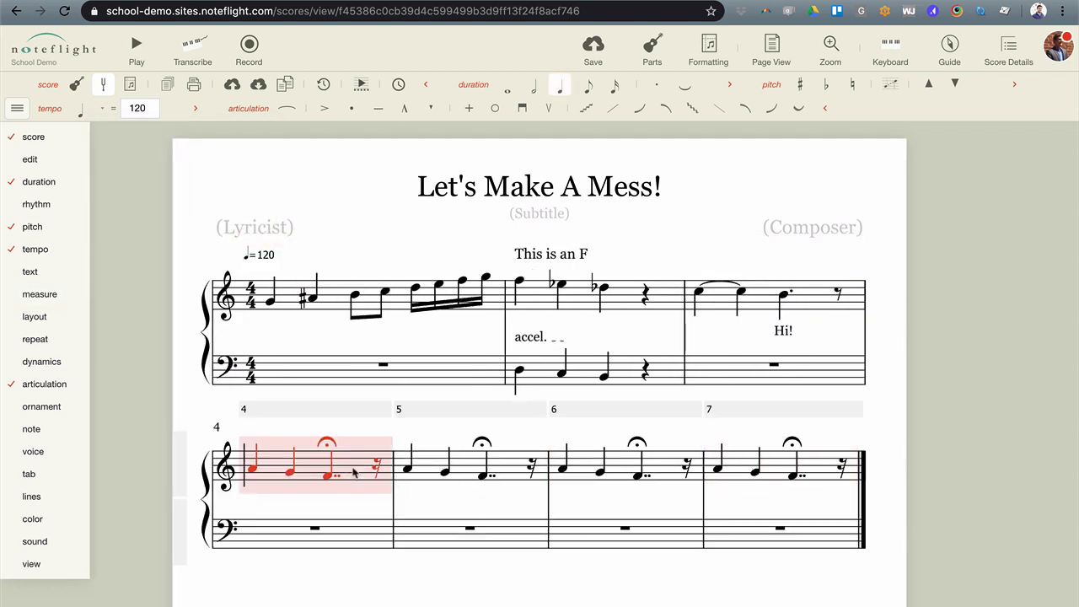
{"action": "key", "text": "Delete"}
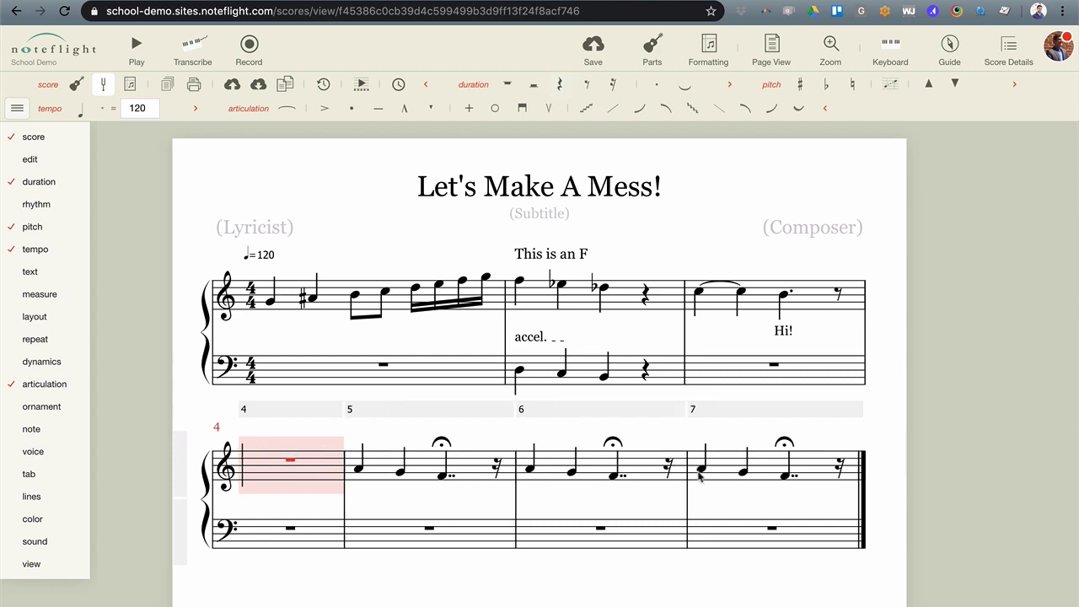
{"action": "left_click", "coordinate": [478, 470]}
{"action": "key", "text": "Delete"}
{"action": "left_click", "coordinate": [558, 471]}
{"action": "key", "text": "Delete"}
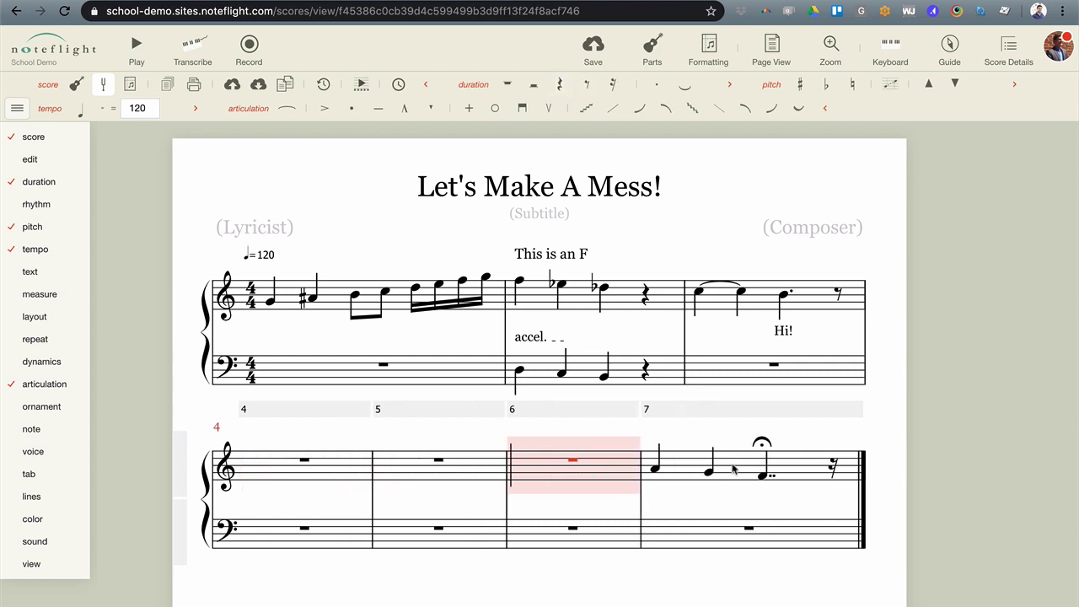
{"action": "left_click", "coordinate": [735, 470]}
{"action": "key", "text": "Delete"}
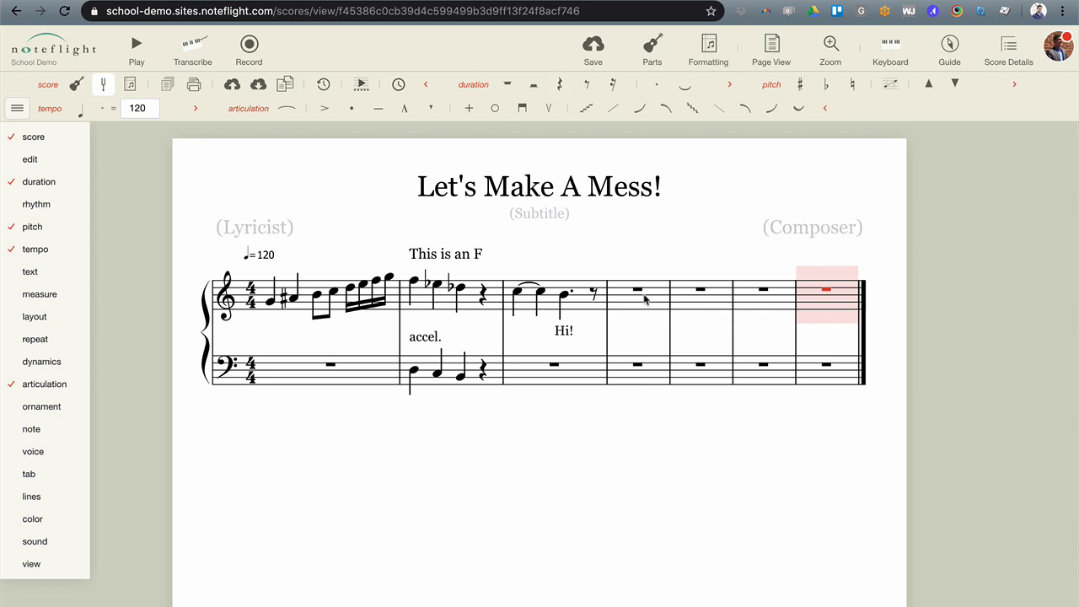
- Enclose measure 5 between a start repeat and an end repeat
{"action": "mouse_move", "coordinate": [46, 342]}
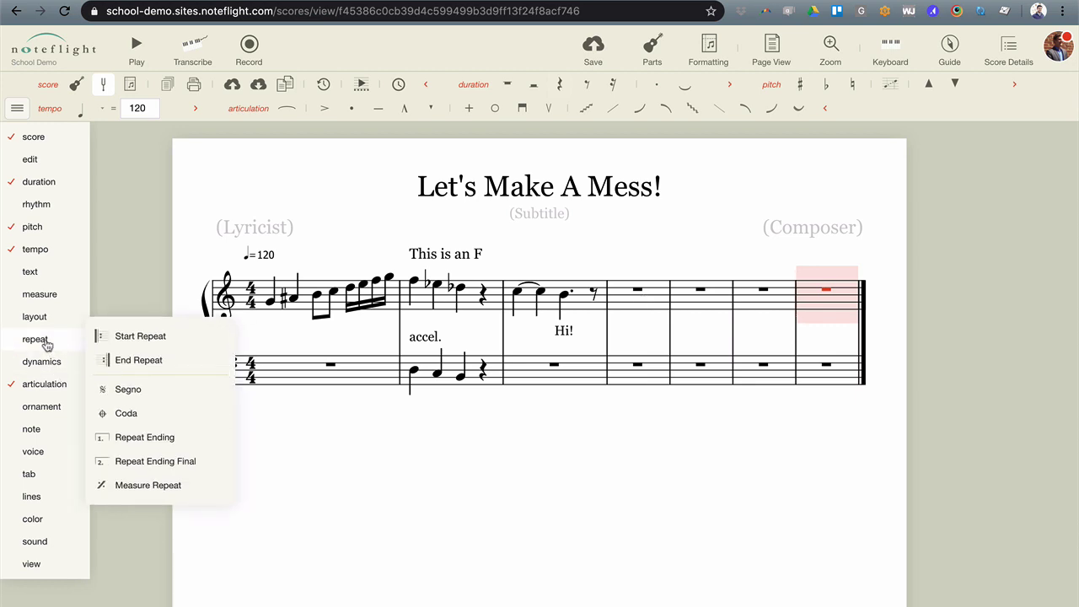
{"action": "left_click", "coordinate": [685, 310]}
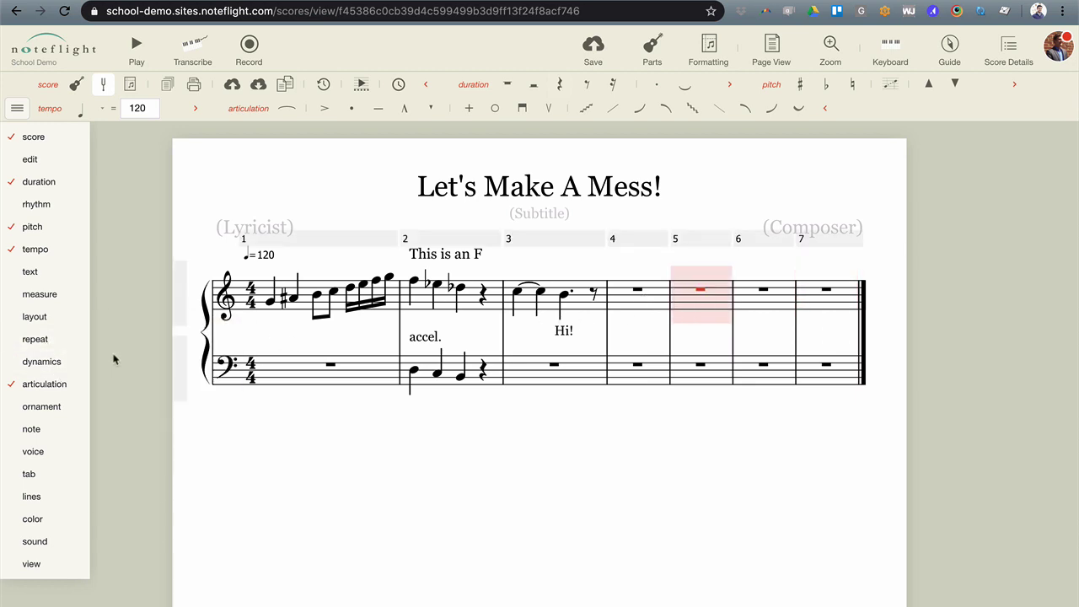
{"action": "mouse_move", "coordinate": [48, 348]}
{"action": "left_click", "coordinate": [139, 339]}
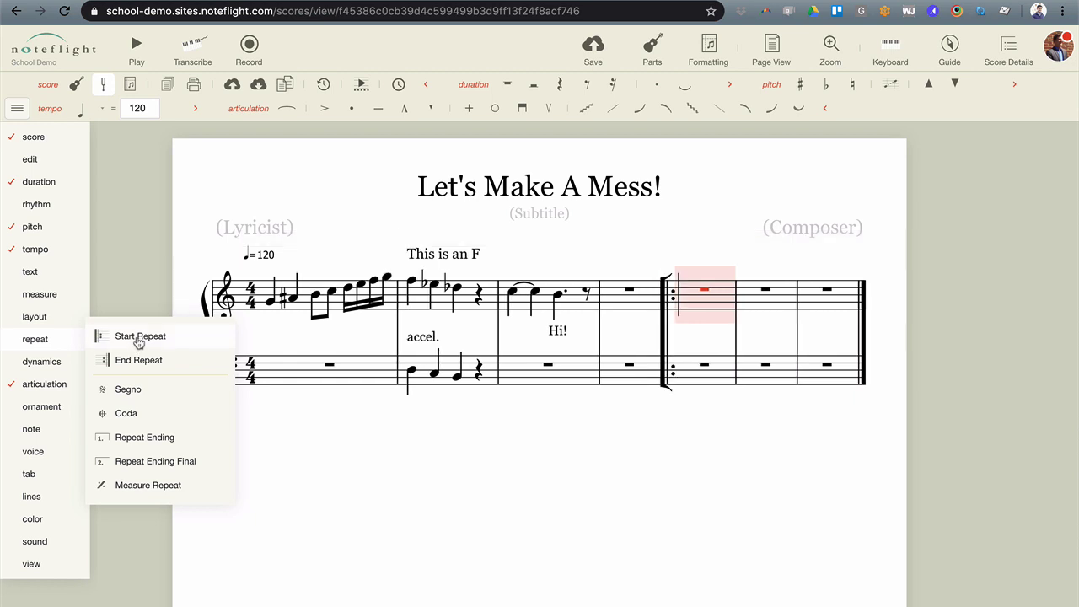
{"action": "left_click", "coordinate": [138, 360]}
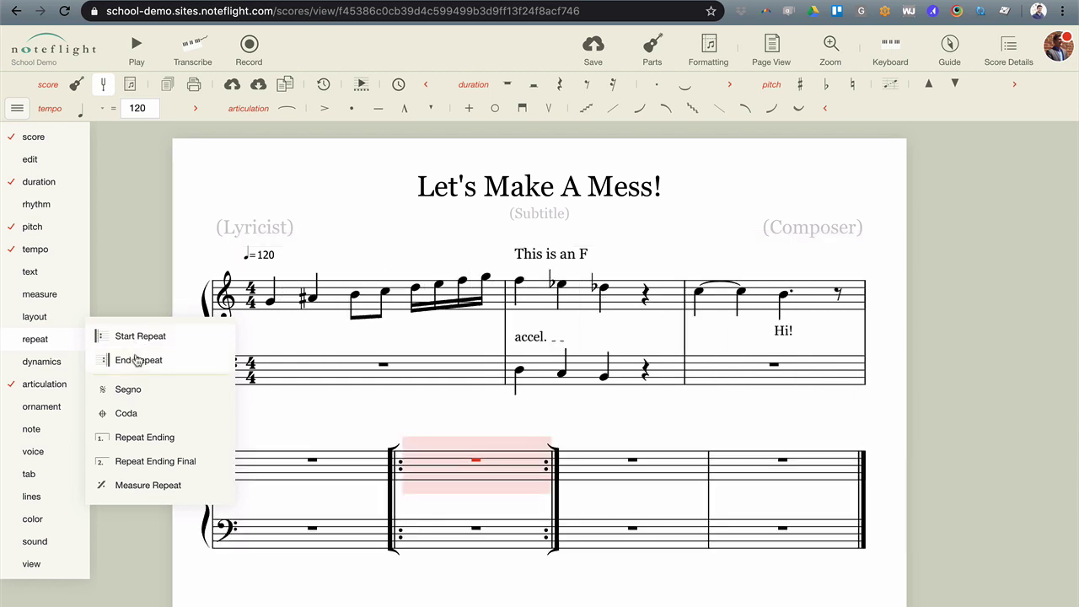
- Enter a half note F on the top line at the start of treble measure 6 and add a trill to it
{"action": "left_click", "coordinate": [612, 464]}
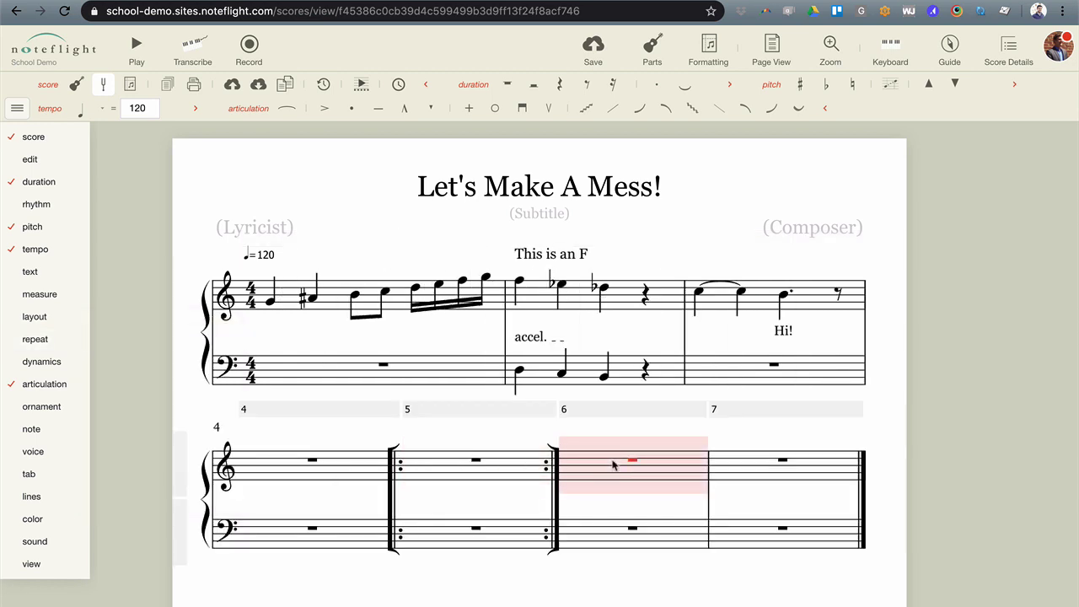
{"action": "key", "text": "f"}
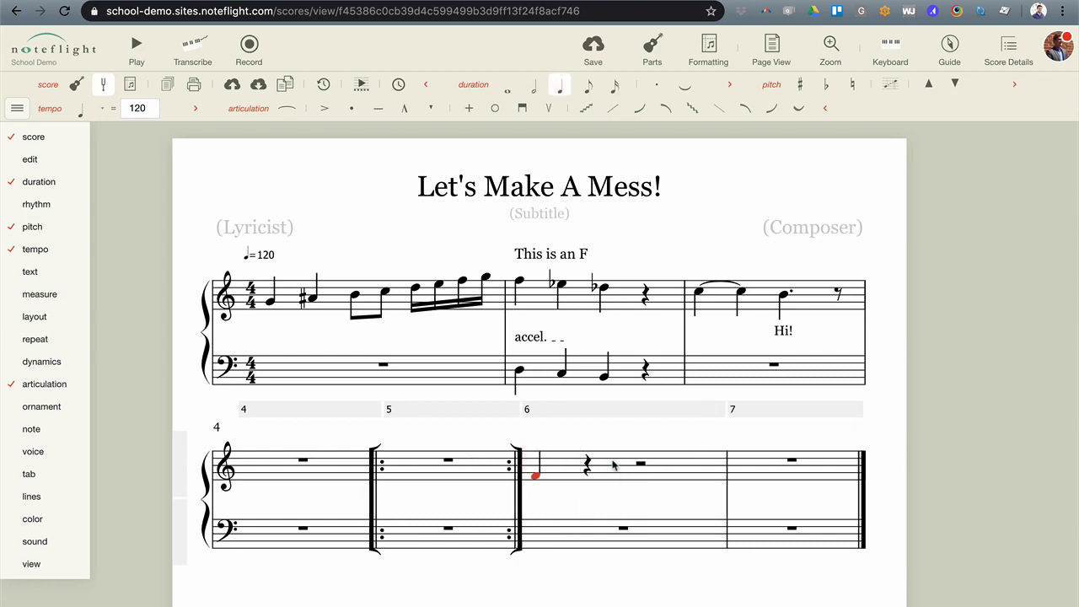
{"action": "key", "text": "c"}
{"action": "key", "text": "6"}
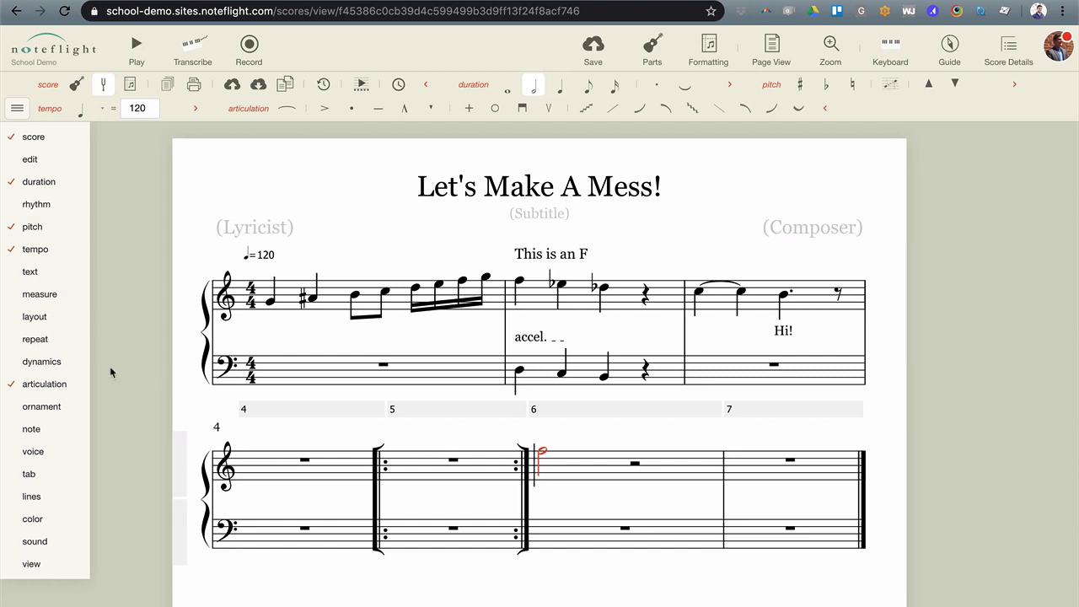
{"action": "mouse_move", "coordinate": [49, 408]}
{"action": "left_click", "coordinate": [123, 405]}
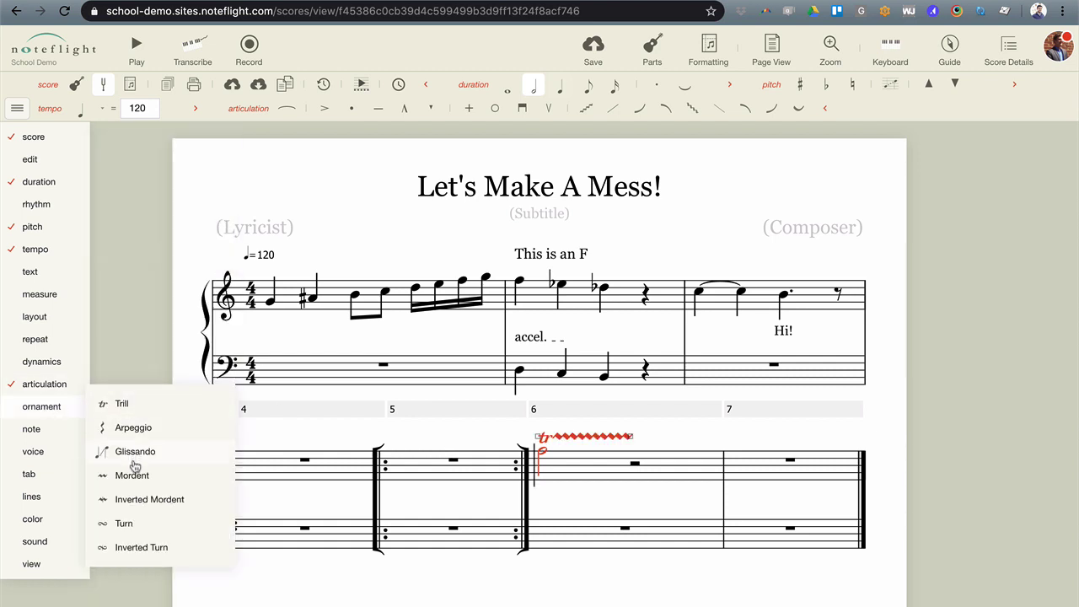
- Fill treble measure 7 with descending eighth notes C, B, A, G, F, E, D, C, and delete the extra B from measure 8
{"action": "mouse_move", "coordinate": [44, 428]}
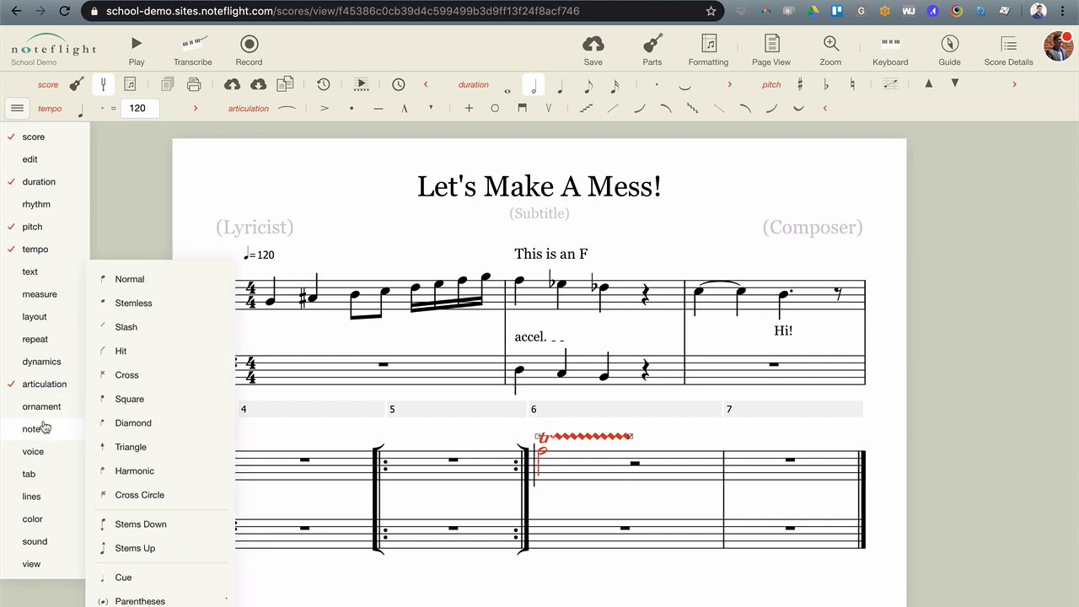
{"action": "left_click", "coordinate": [753, 469]}
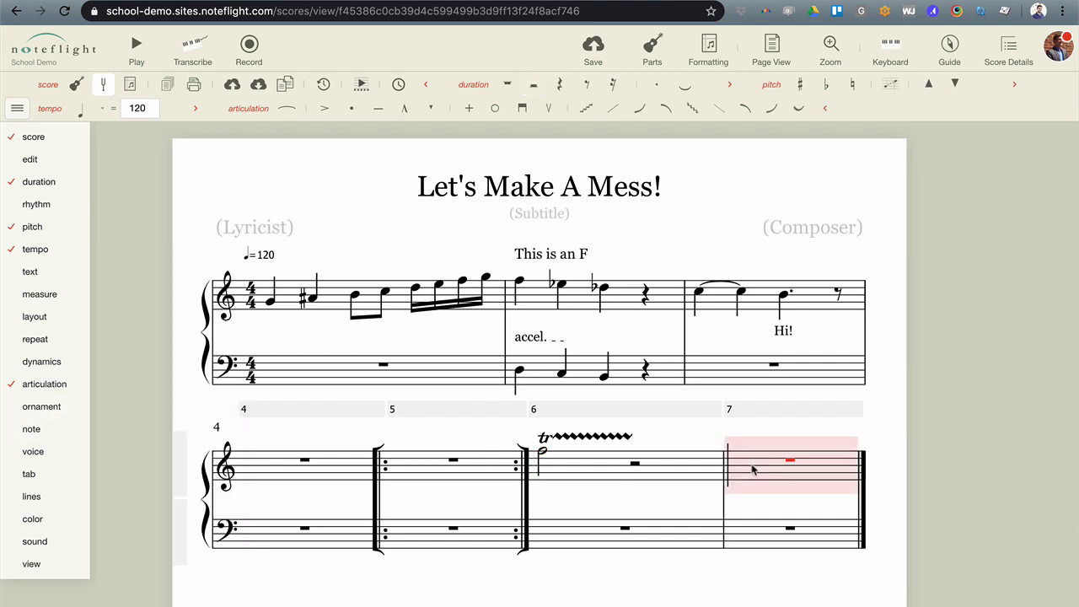
{"action": "key", "text": "c"}
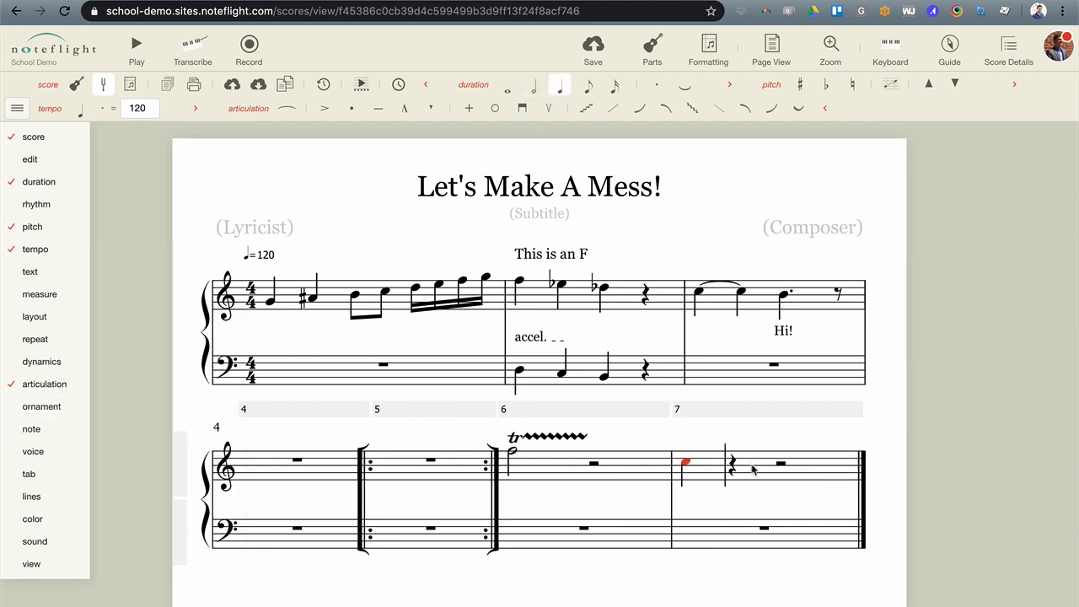
{"action": "key", "text": "4"}
{"action": "key", "text": "c"}
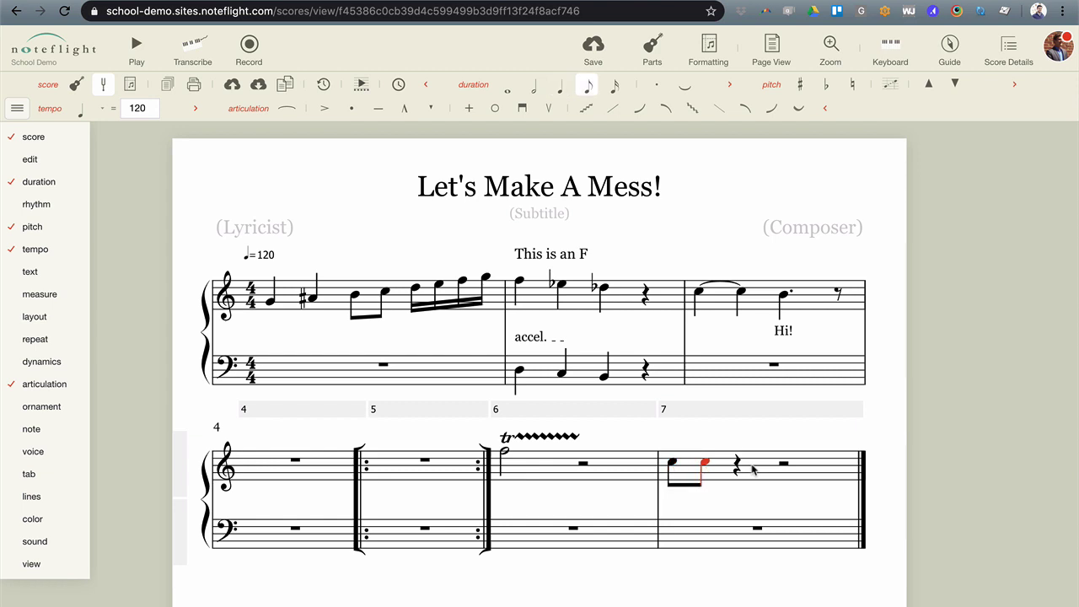
{"action": "key", "text": "Down"}
{"action": "key", "text": "a"}
{"action": "key", "text": "g"}
{"action": "key", "text": "f"}
{"action": "key", "text": "e"}
{"action": "key", "text": "d"}
{"action": "key", "text": "c"}
{"action": "key", "text": "b"}
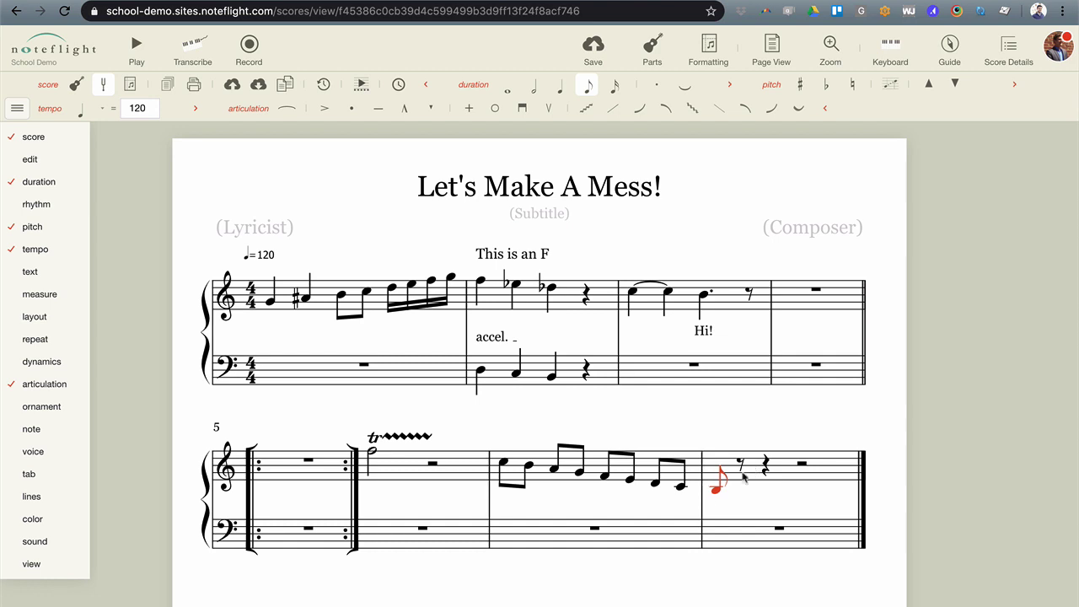
{"action": "key", "text": "Delete"}
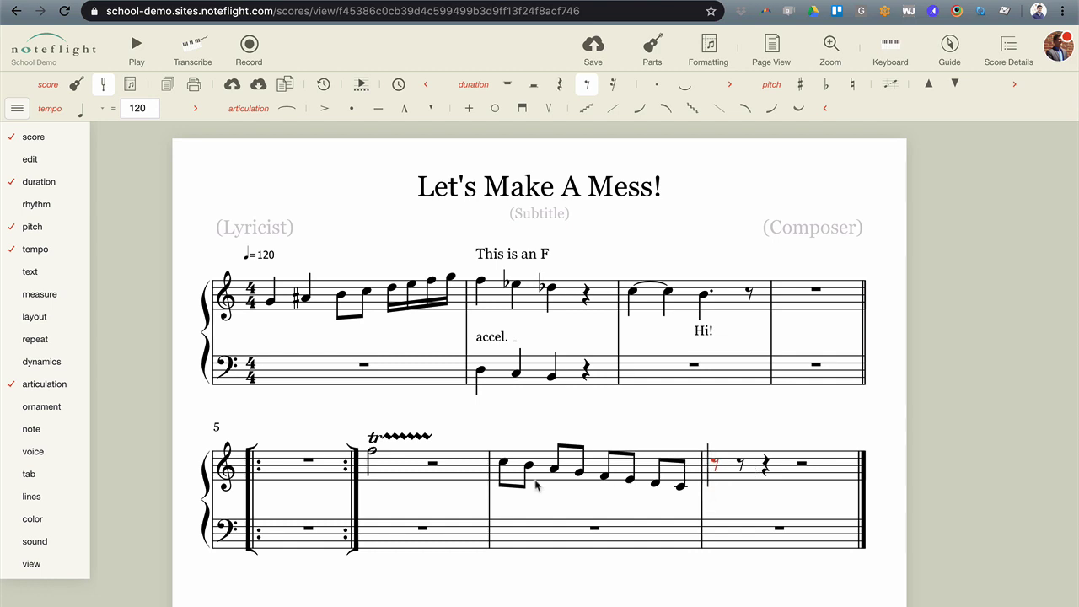
- Change the noteheads of the second, third and fourth notes in treble measure 7 to Slash, Hit and Cross respectively
{"action": "mouse_move", "coordinate": [81, 404]}
{"action": "mouse_move", "coordinate": [44, 430]}
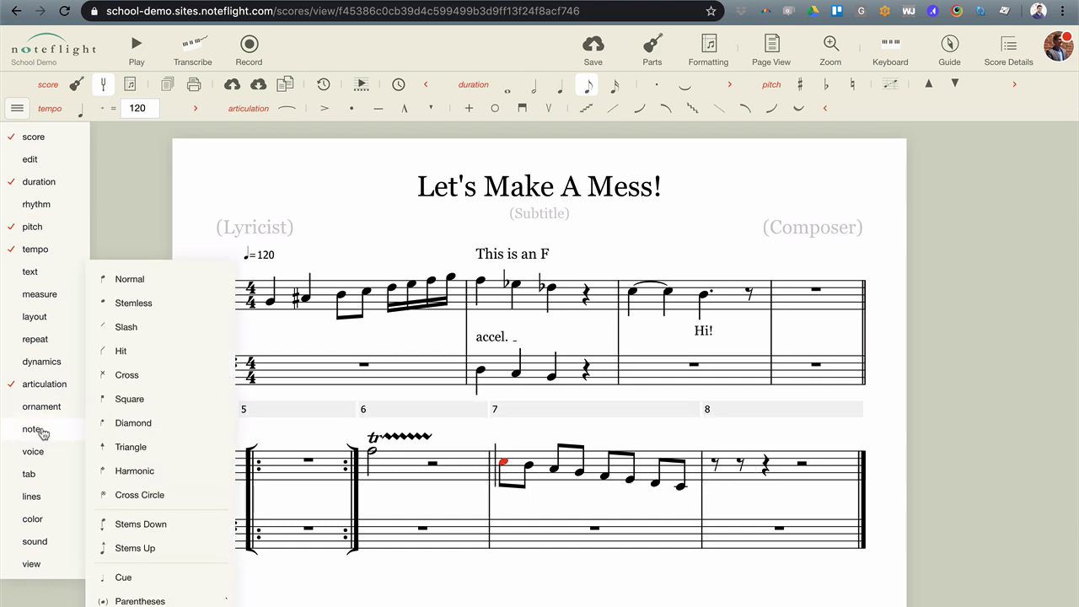
{"action": "key", "text": "Right"}
{"action": "mouse_move", "coordinate": [31, 409]}
{"action": "left_click", "coordinate": [137, 335]}
{"action": "key", "text": "Right"}
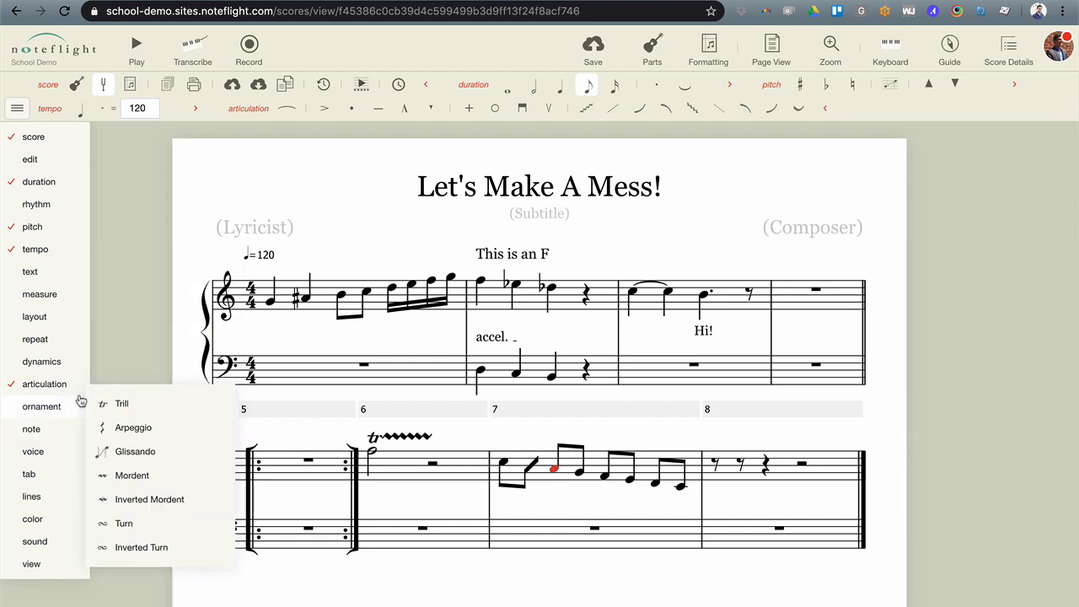
{"action": "mouse_move", "coordinate": [51, 431]}
{"action": "left_click", "coordinate": [137, 361]}
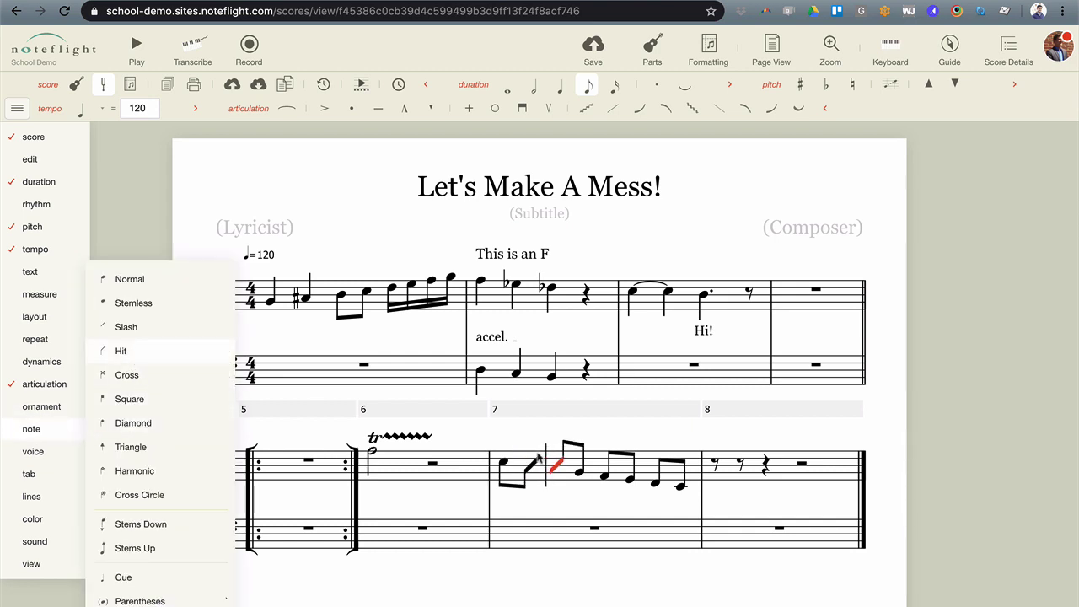
{"action": "key", "text": "Right"}
{"action": "mouse_move", "coordinate": [64, 432]}
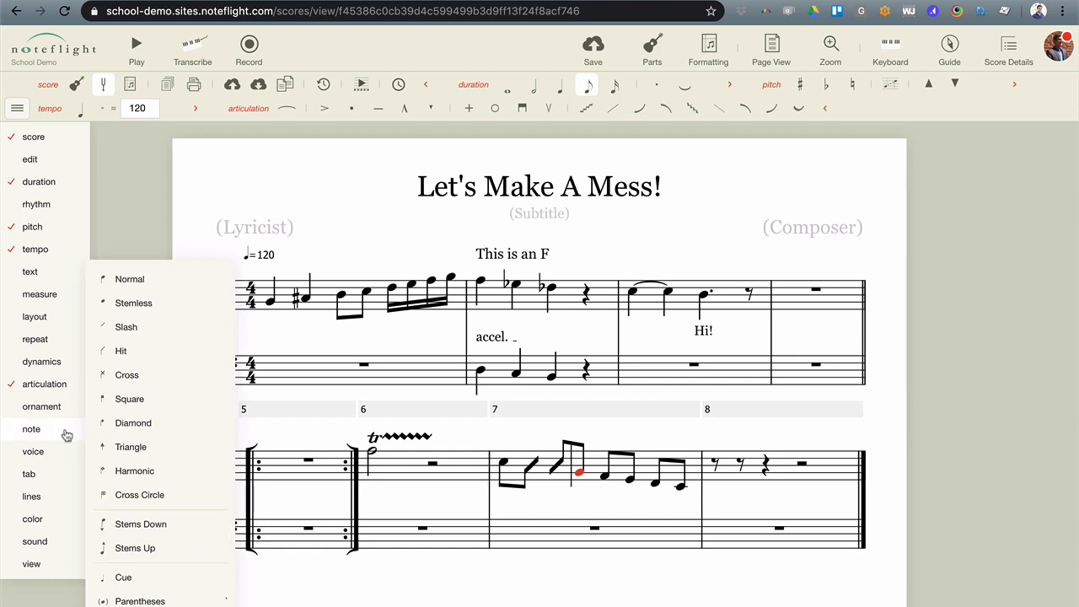
{"action": "left_click", "coordinate": [150, 375]}
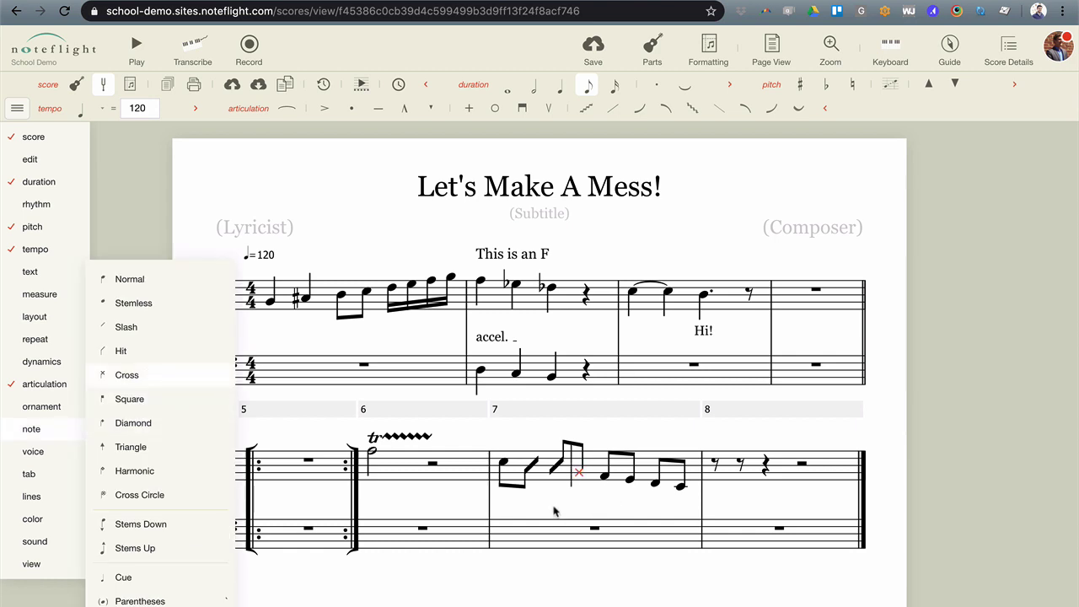
- Add an upper voice to treble measure 7 and enter a whole note just above the staff in it
{"action": "mouse_move", "coordinate": [34, 452]}
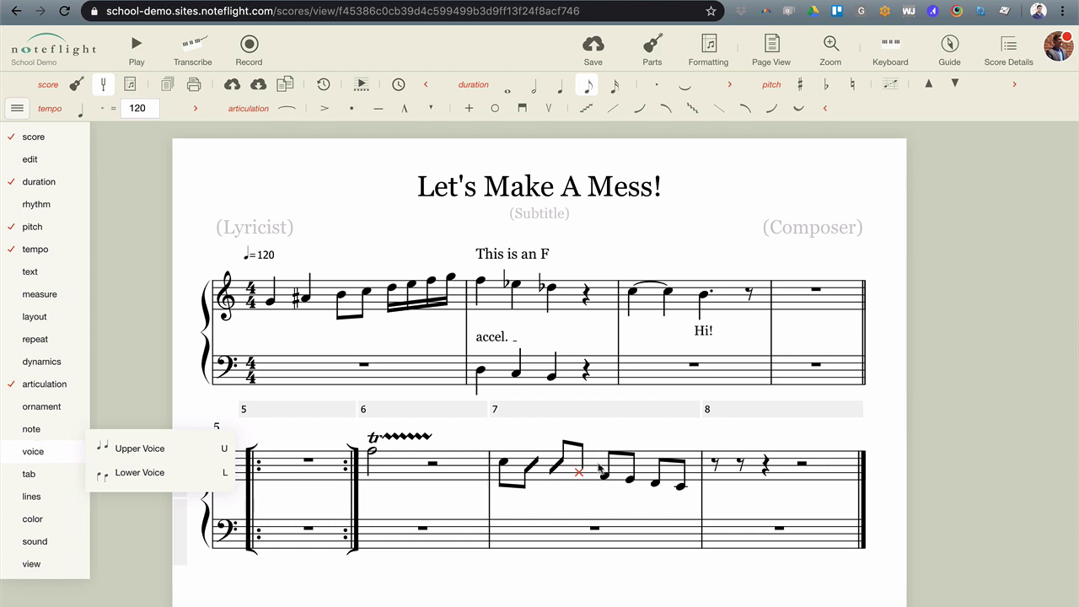
{"action": "left_click", "coordinate": [147, 455]}
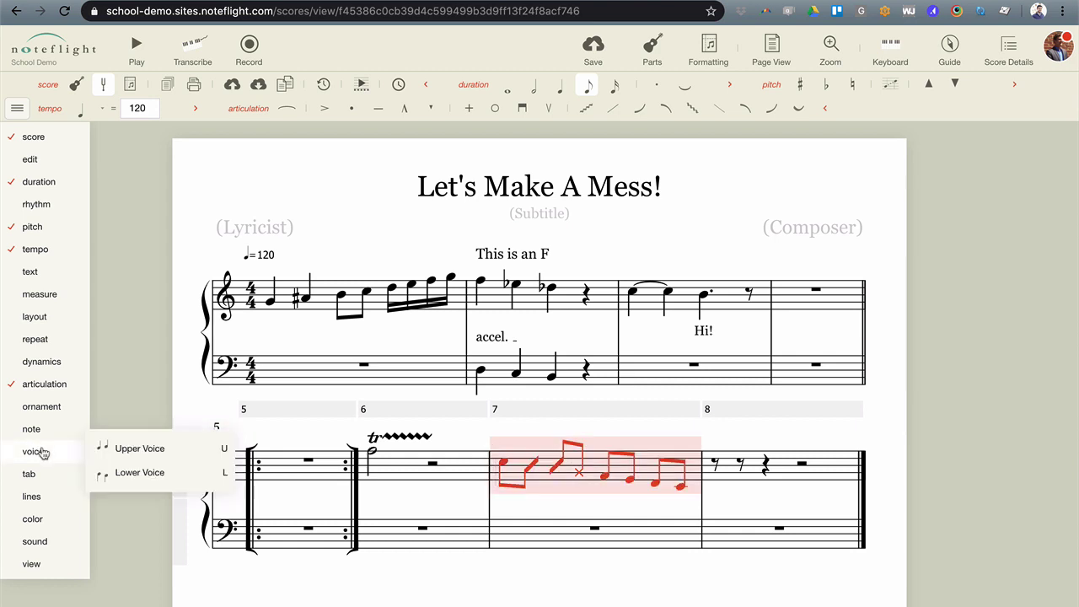
{"action": "left_click", "coordinate": [139, 449]}
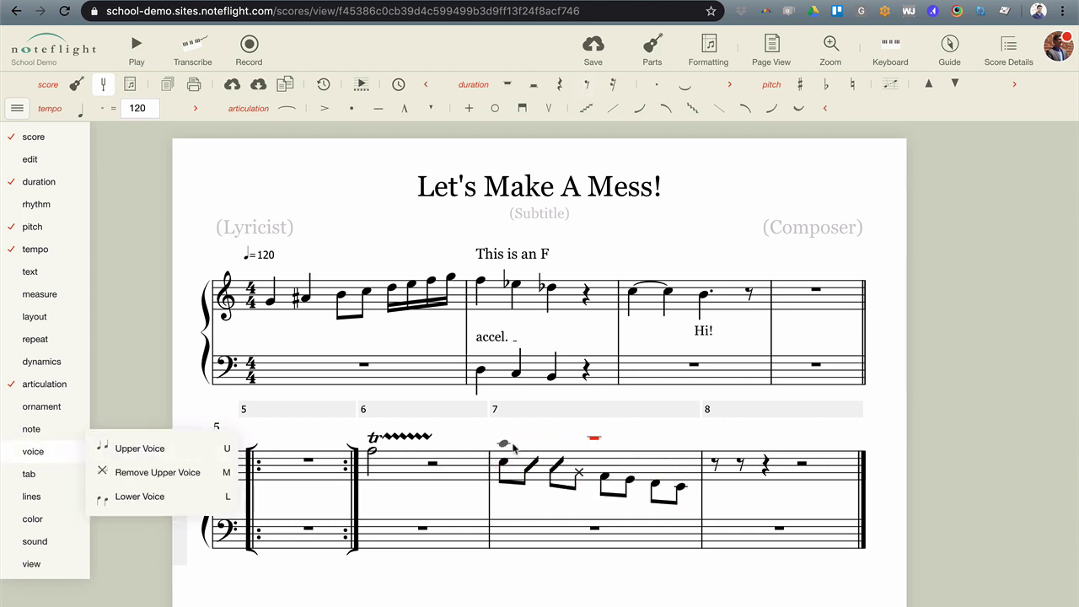
{"action": "left_click", "coordinate": [510, 446]}
{"action": "key", "text": "6"}
{"action": "key", "text": "7"}
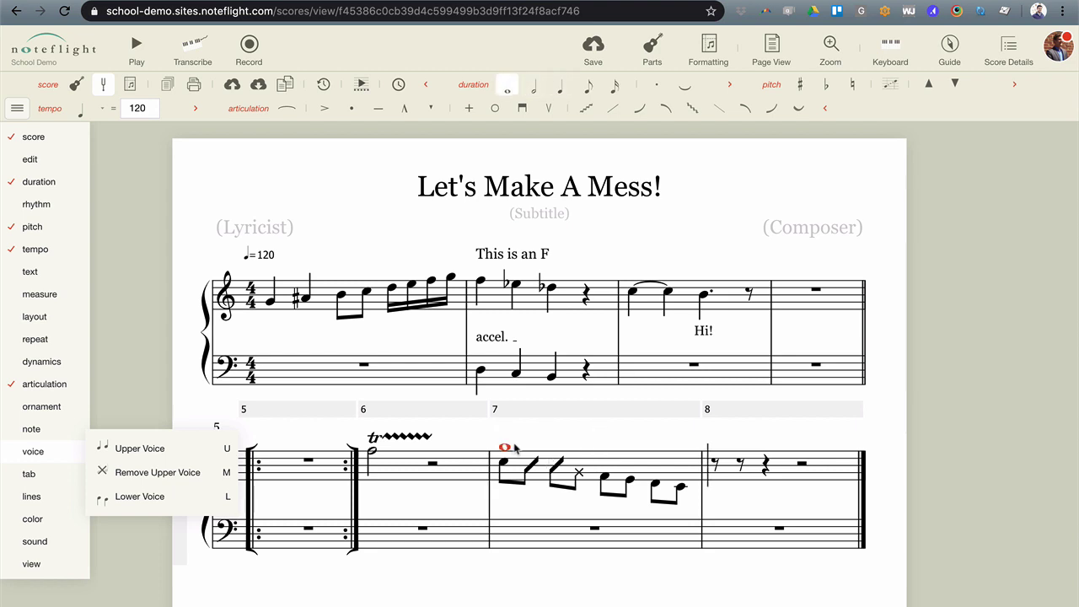
{"action": "mouse_move", "coordinate": [18, 478]}
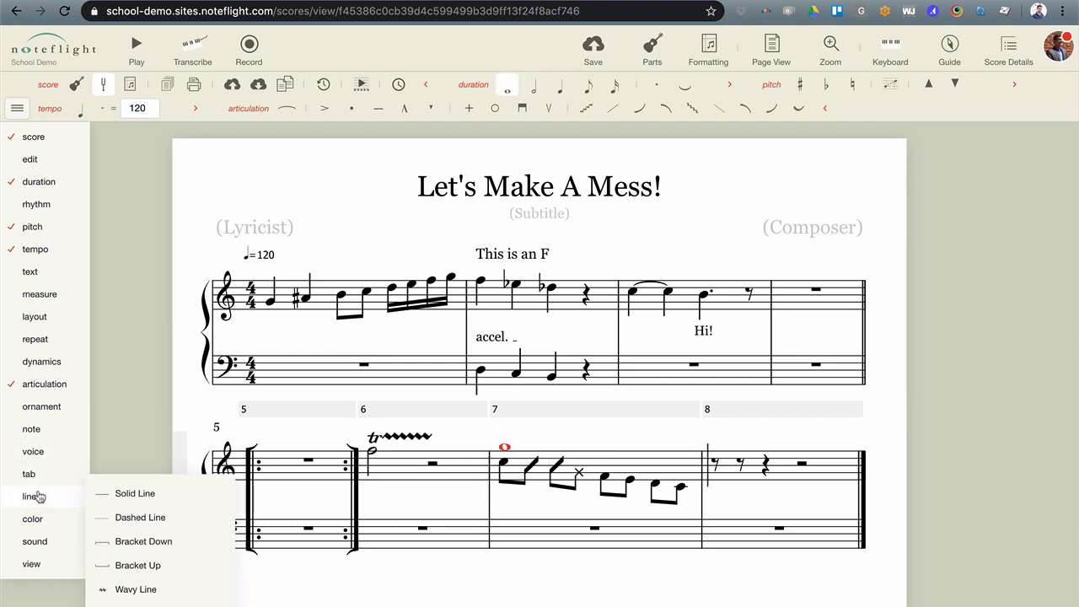
{"action": "mouse_move", "coordinate": [44, 495]}
{"action": "mouse_move", "coordinate": [58, 386]}
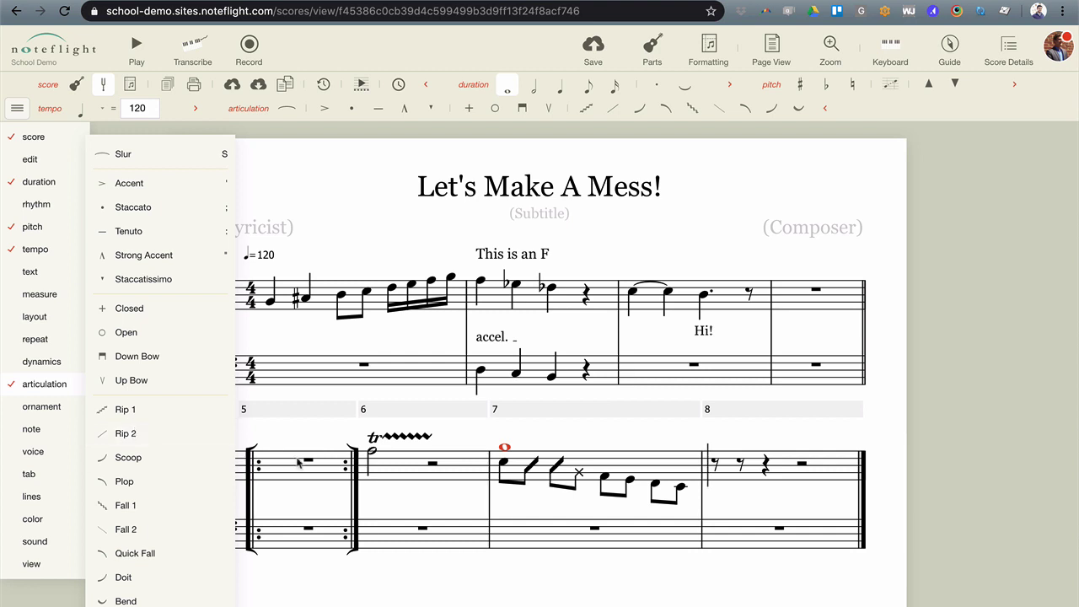
- Add the Rip 1 articulation to the dotted quarter note in treble measure 3 and clear the selection
{"action": "left_click", "coordinate": [706, 297]}
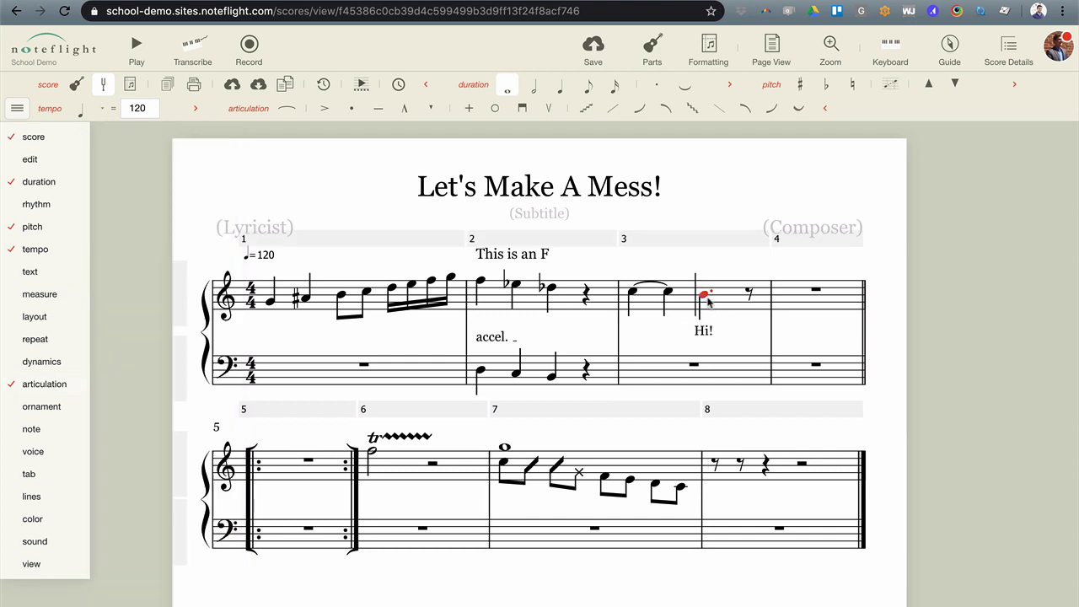
{"action": "mouse_move", "coordinate": [46, 463]}
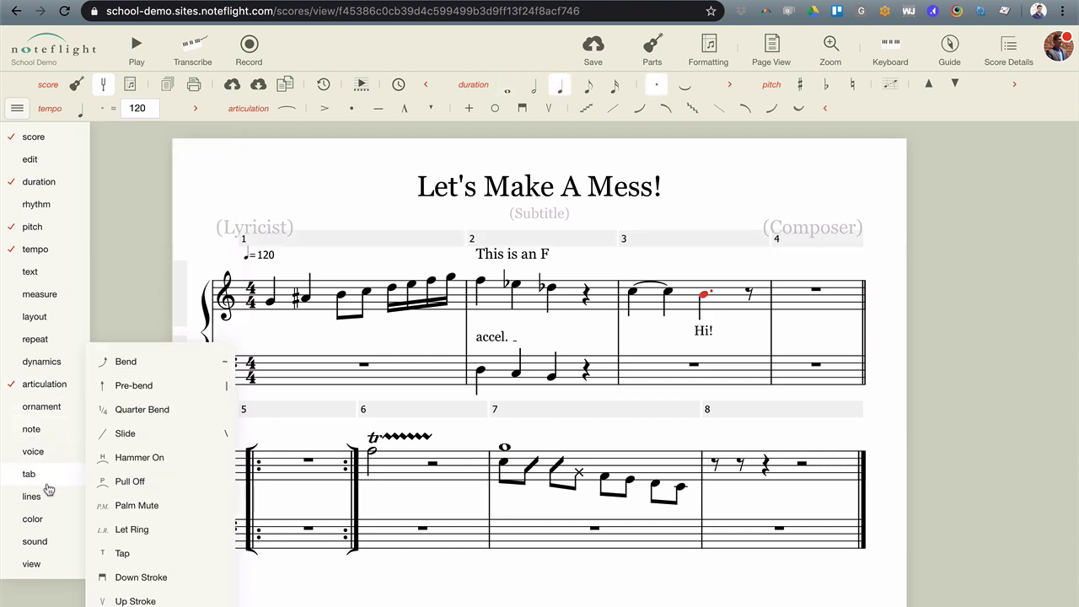
{"action": "mouse_move", "coordinate": [41, 386]}
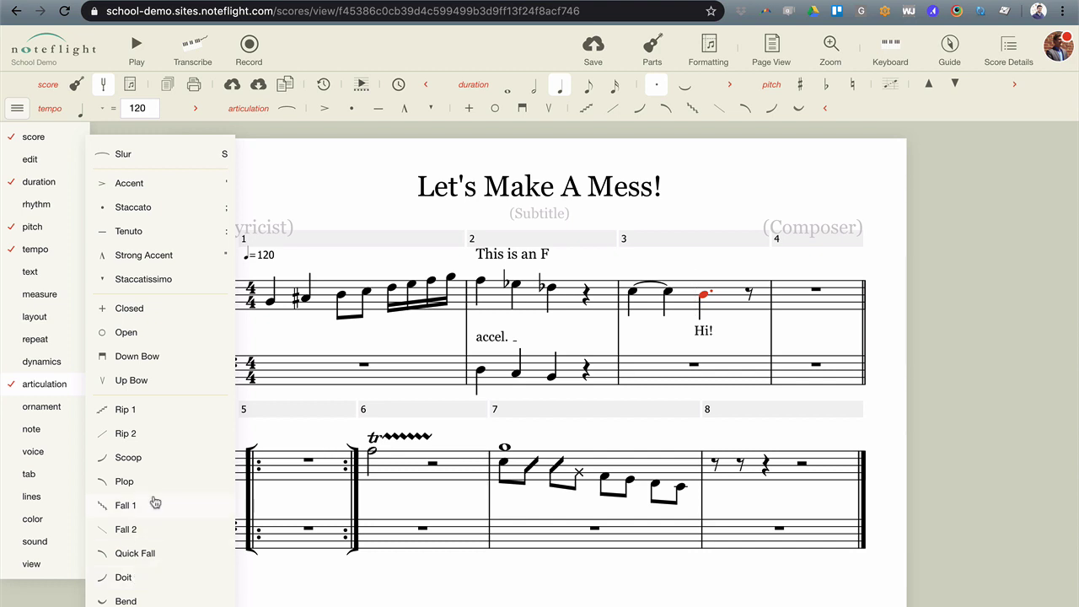
{"action": "left_click", "coordinate": [146, 413]}
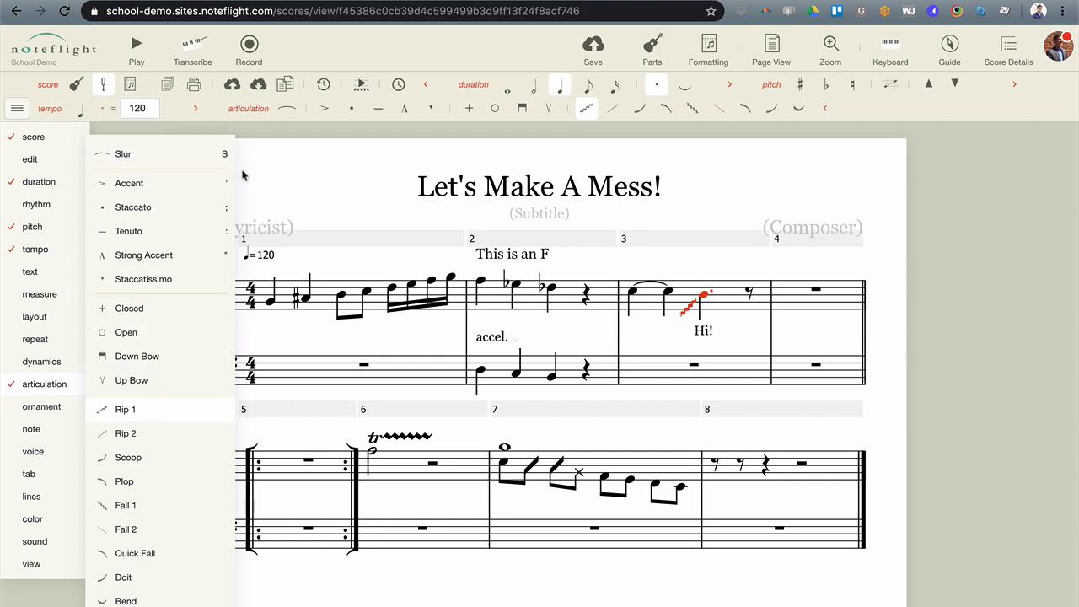
{"action": "key", "text": "Escape"}
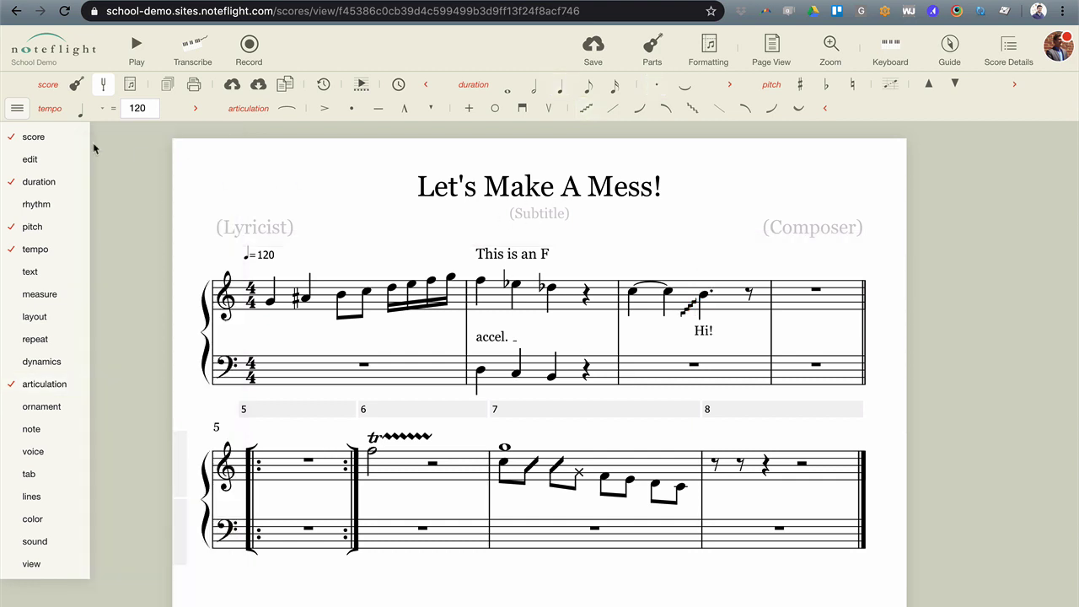
- Select measure 3 across both staves
{"action": "mouse_move", "coordinate": [65, 372]}
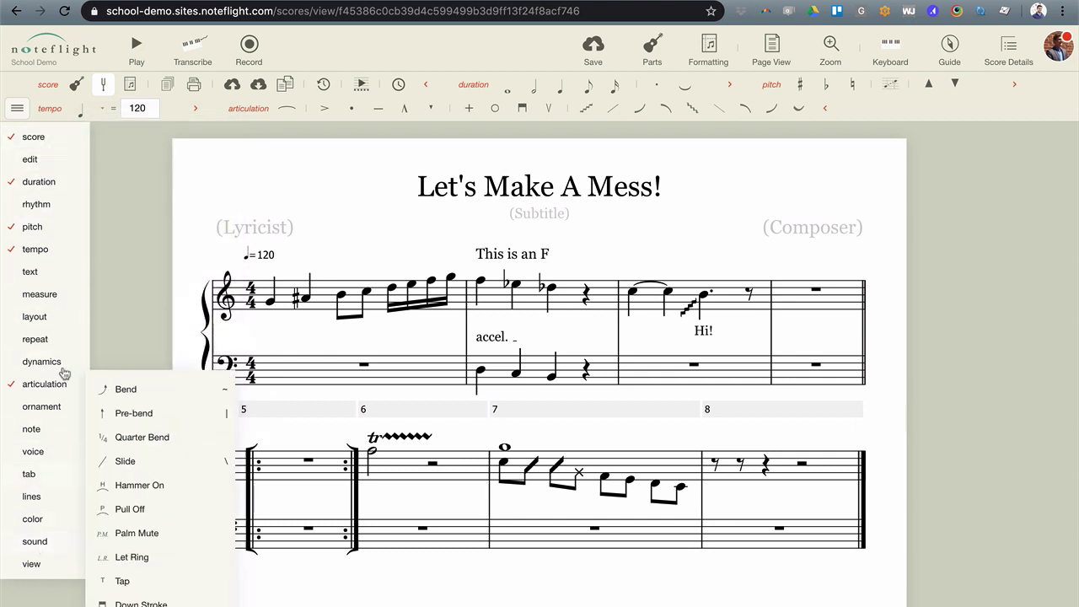
{"action": "left_click", "coordinate": [733, 236]}
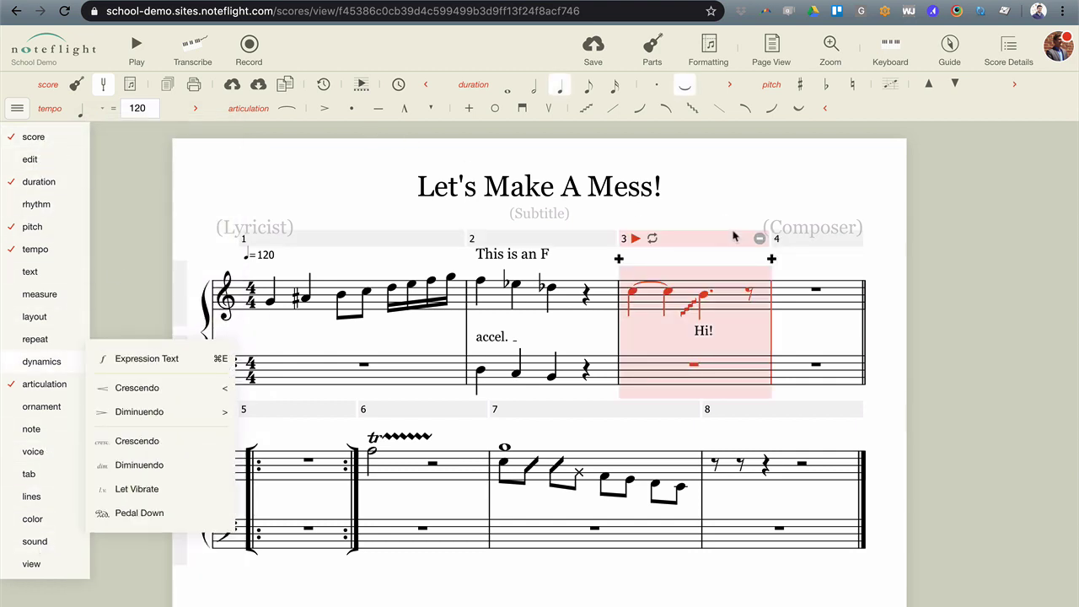